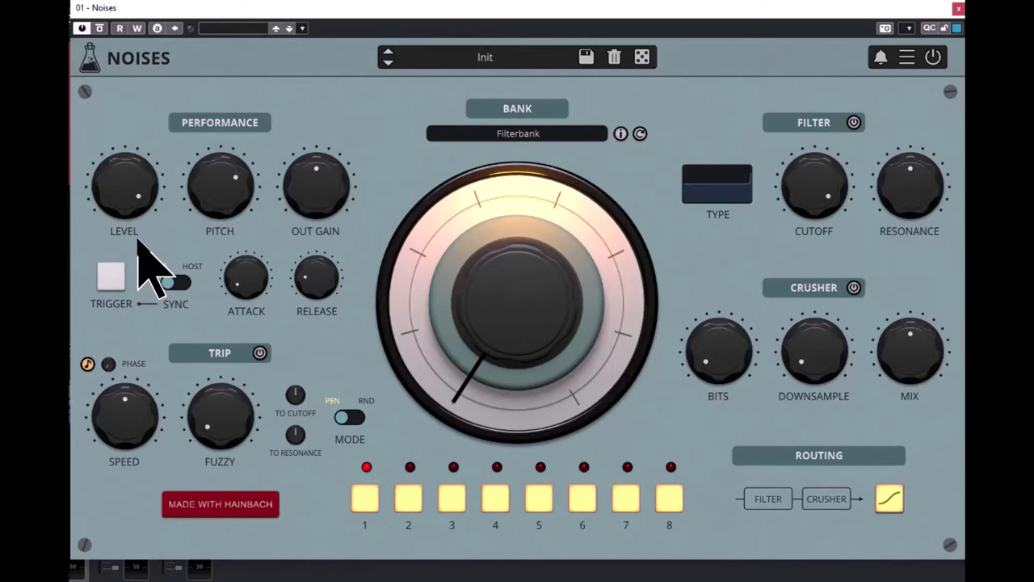
# Audition the Filterbank bank by triggering the sound on and off, and examine the dial and the eight sample slots.
pyautogui.click(100, 267)
pyautogui.click(111, 282)
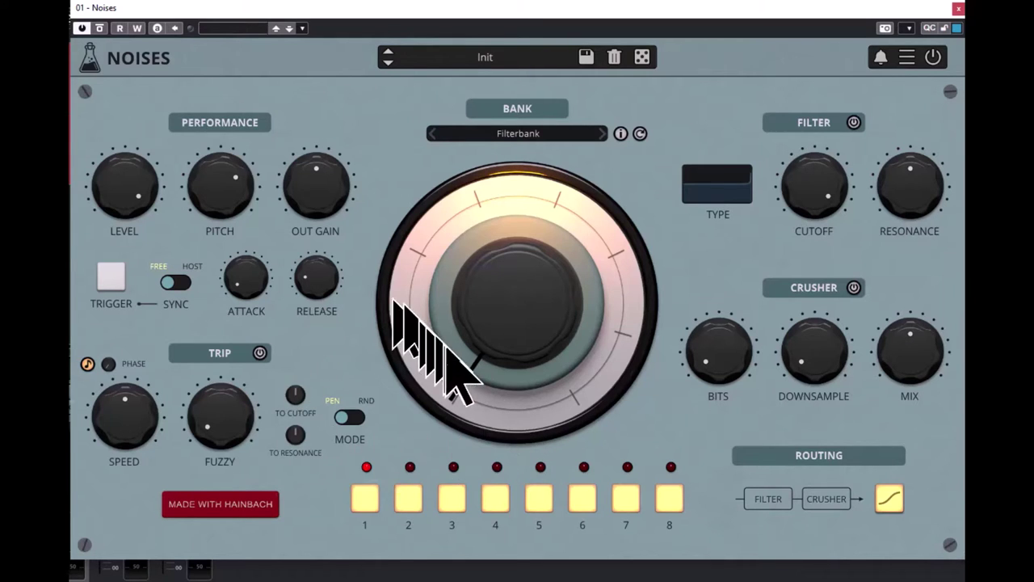
pyautogui.moveTo(515, 385); pyautogui.dragTo(510, 445)
pyautogui.moveTo(431, 533)
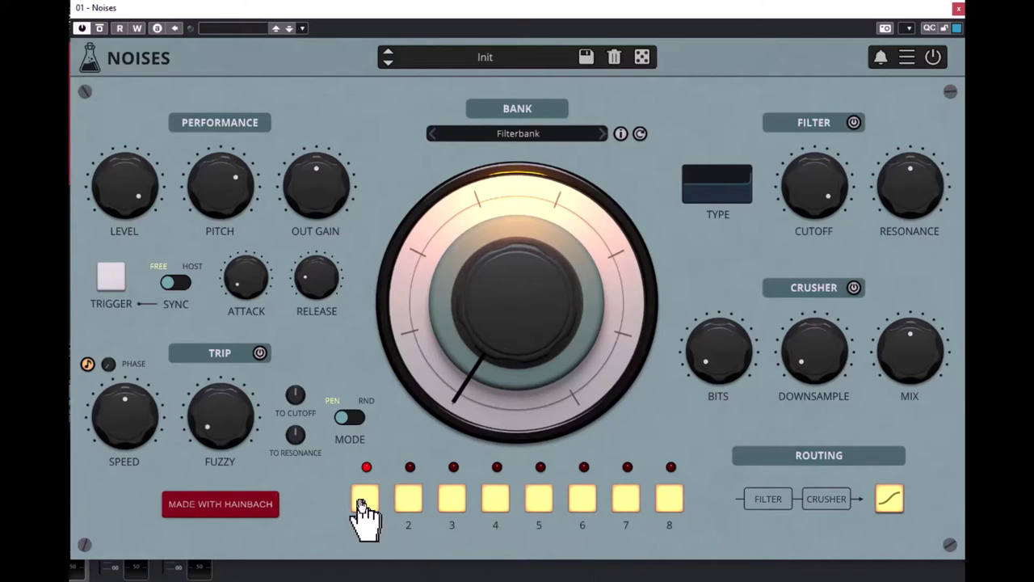
pyautogui.moveTo(590, 501)
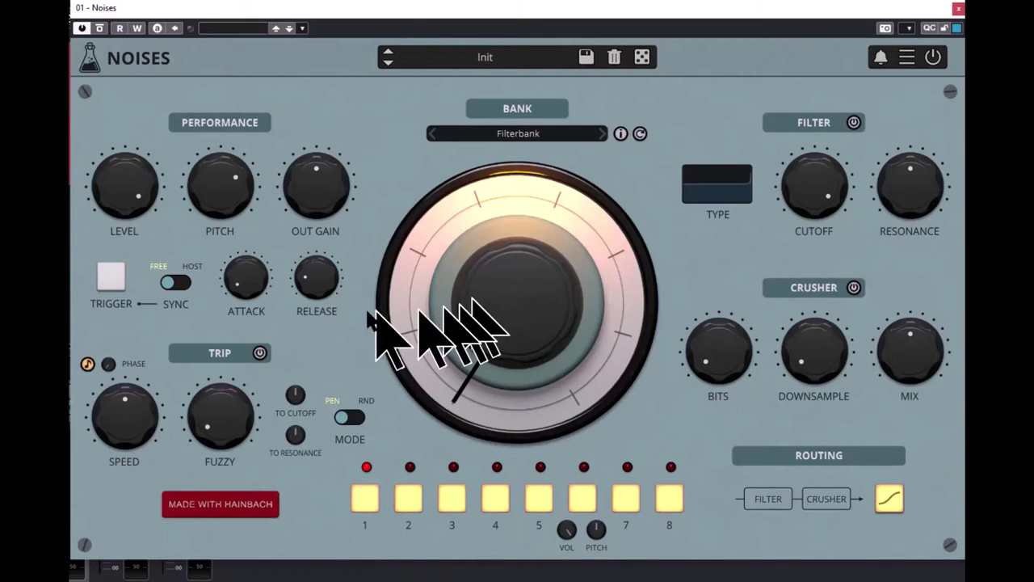
# Trigger the sound and sweep the main dial from sample 1 past sample 5, then back between samples 4 and 5.
pyautogui.click(113, 281)
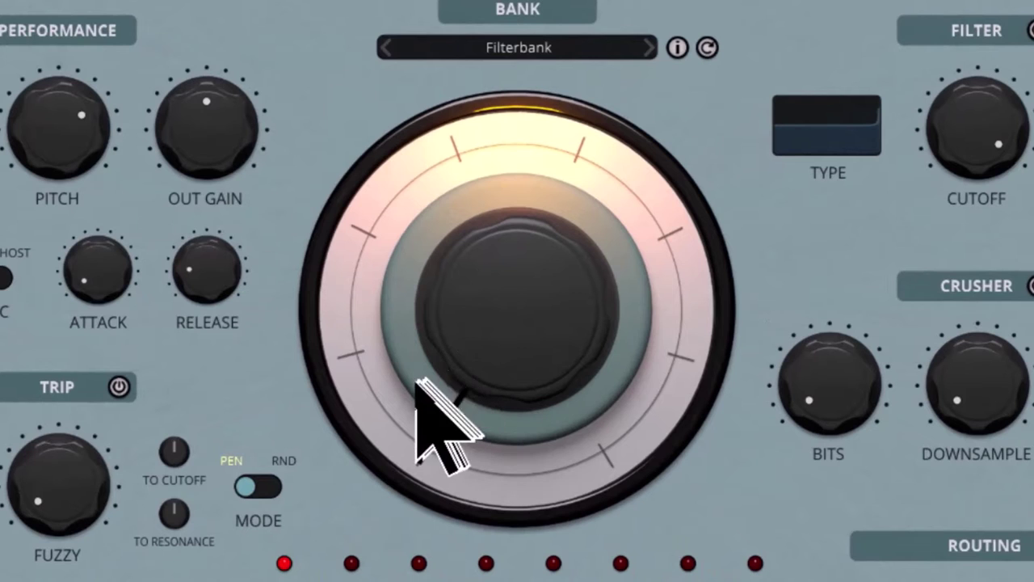
pyautogui.moveTo(407, 317); pyautogui.dragTo(711, 265)
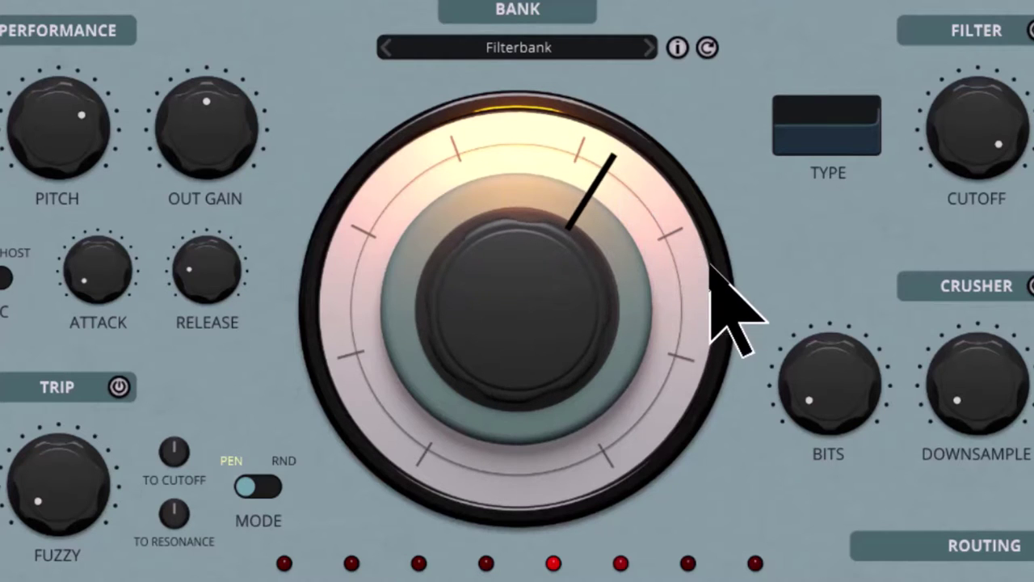
pyautogui.moveTo(708, 204); pyautogui.dragTo(548, 184)
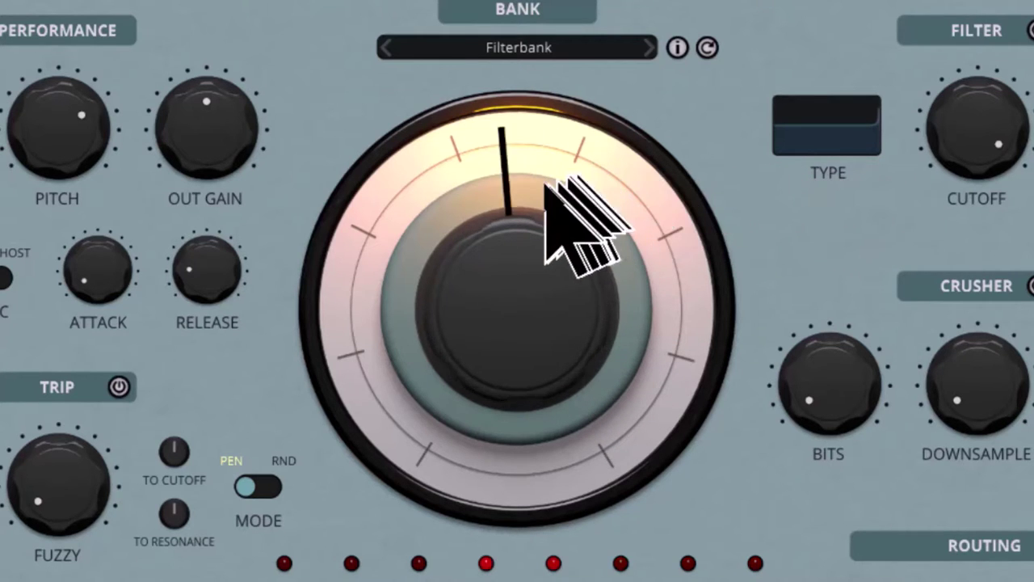
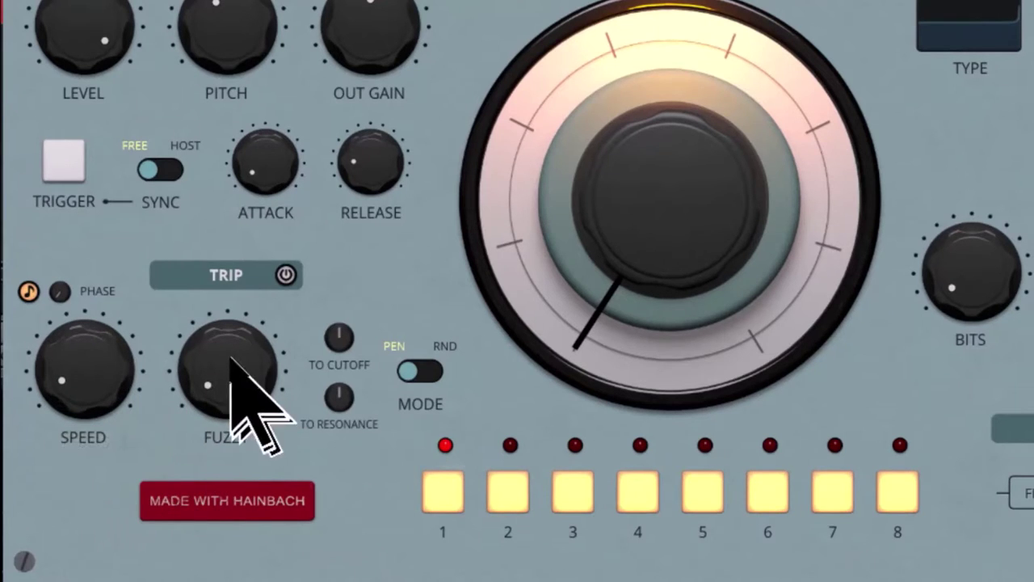
# Set the Trip section's Fuzzy to 0% and Speed to 64 bars, and switch Trip on.
pyautogui.moveTo(231, 371); pyautogui.dragTo(177, 414)
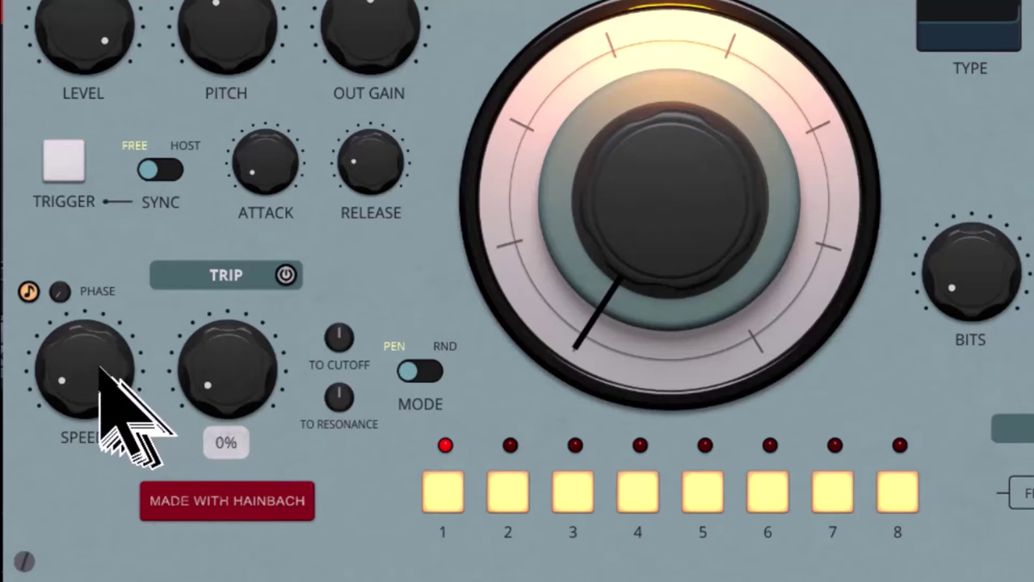
pyautogui.moveTo(51, 370); pyautogui.dragTo(79, 426)
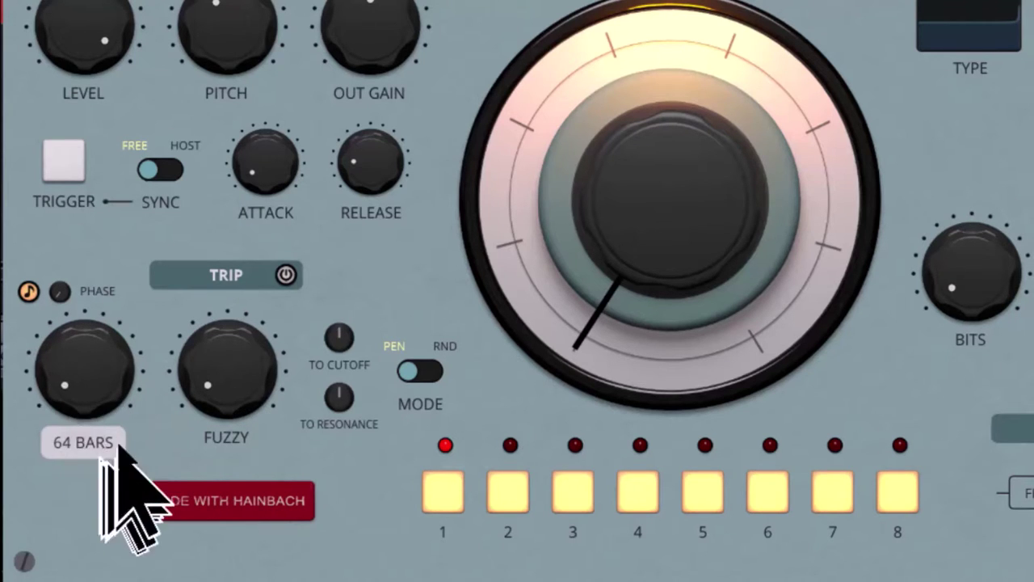
pyautogui.click(287, 275)
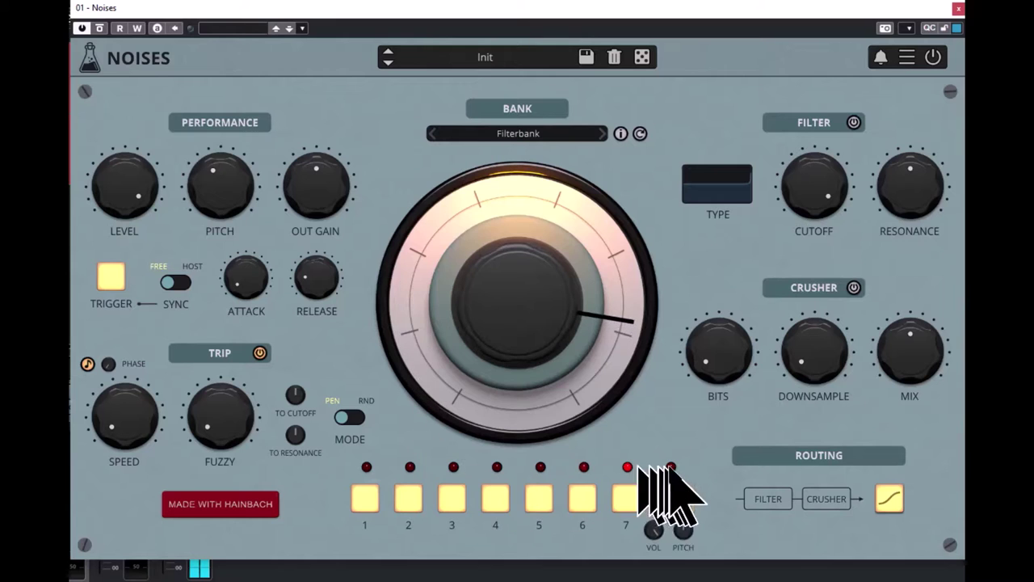
pyautogui.moveTo(673, 490)
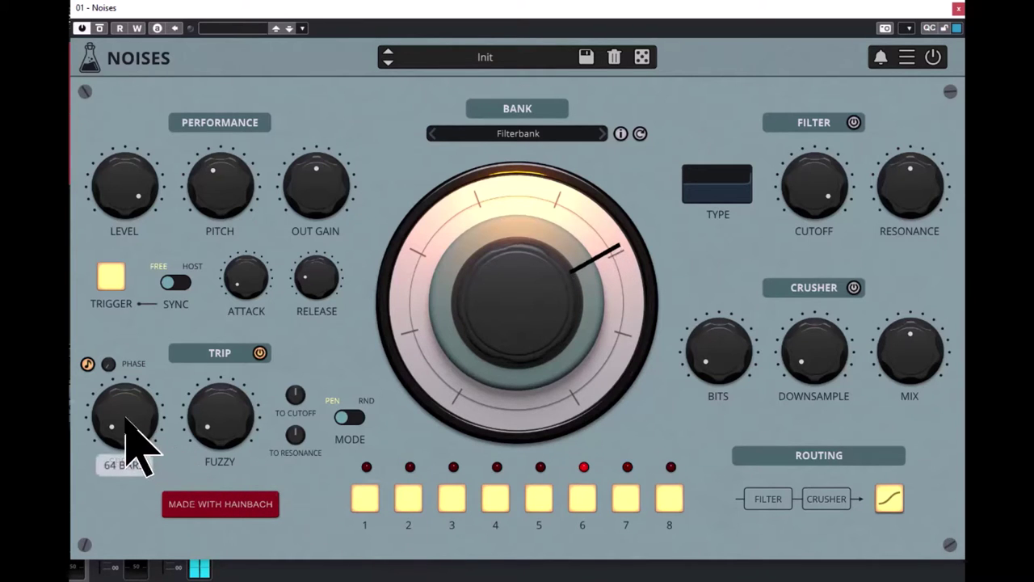
# Adjust the Trip speed slightly and raise Fuzzy gradually to 78%.
pyautogui.moveTo(112, 404); pyautogui.dragTo(111, 380)
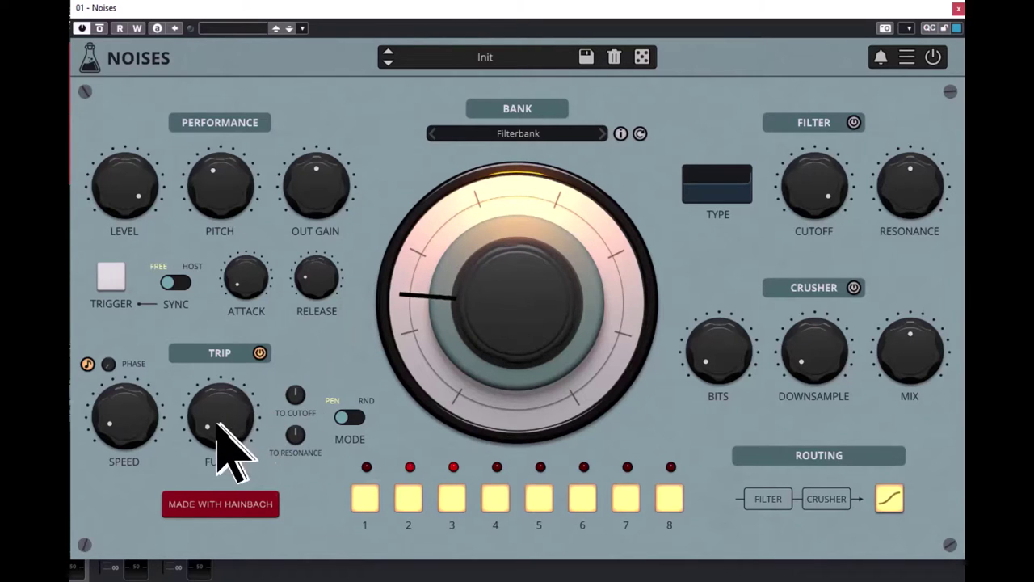
pyautogui.moveTo(214, 426)
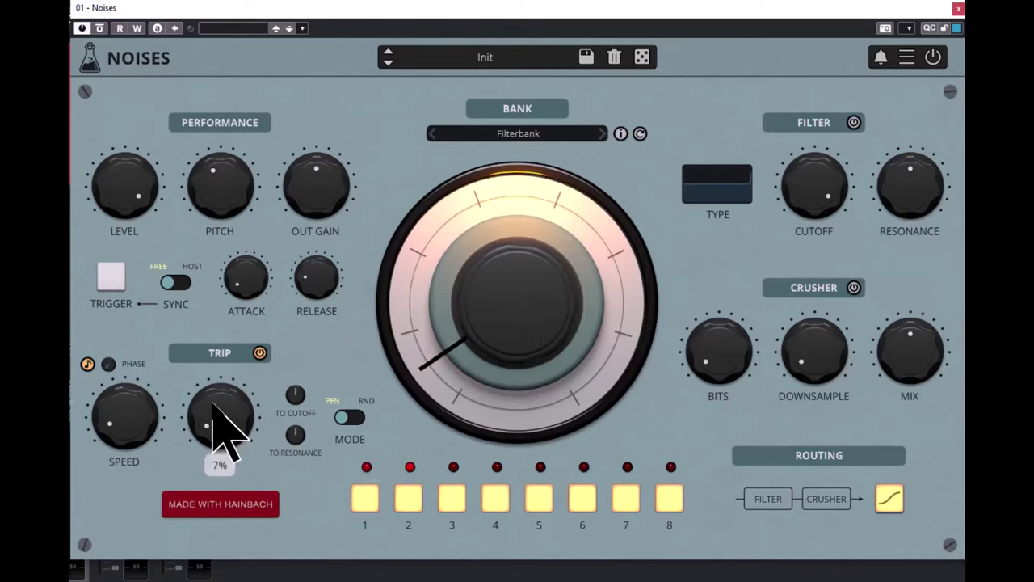
pyautogui.moveTo(213, 404)
pyautogui.mouseDown()
pyautogui.moveTo(209, 373)
pyautogui.moveTo(211, 390)
pyautogui.mouseUp()
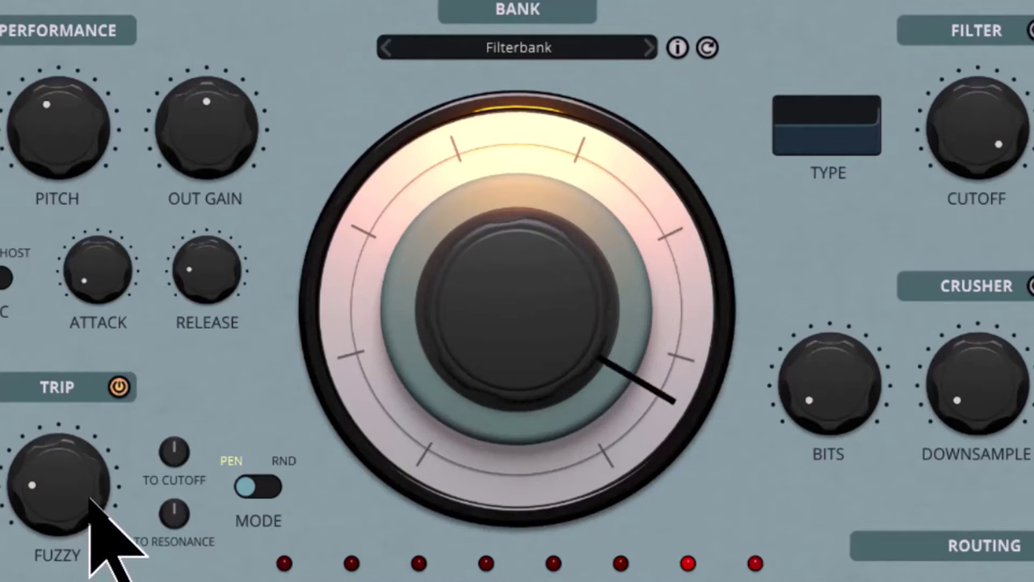
pyautogui.moveTo(47, 469)
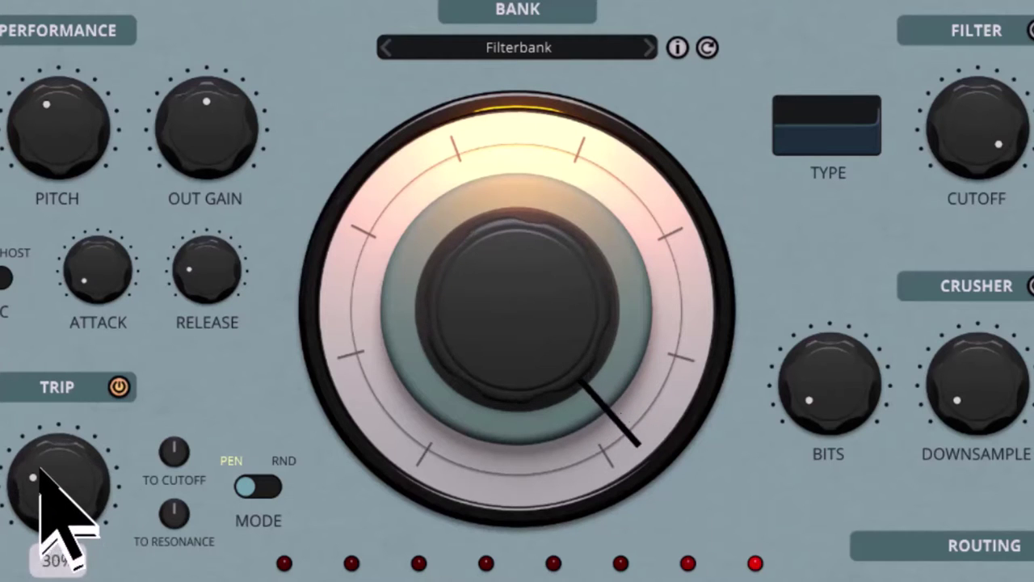
pyautogui.moveTo(40, 469); pyautogui.dragTo(55, 389)
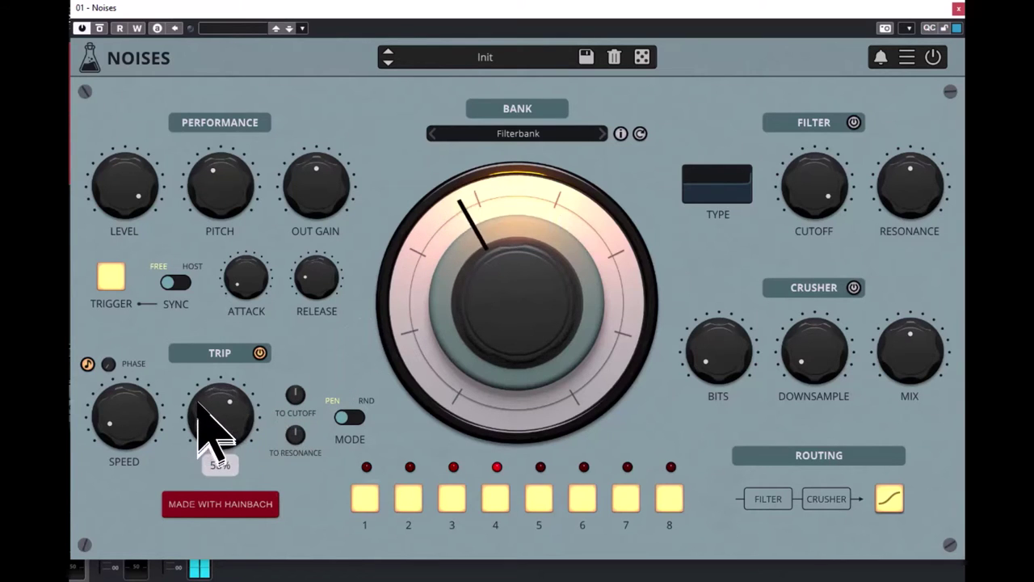
pyautogui.moveTo(206, 388)
pyautogui.moveTo(206, 387); pyautogui.dragTo(207, 375)
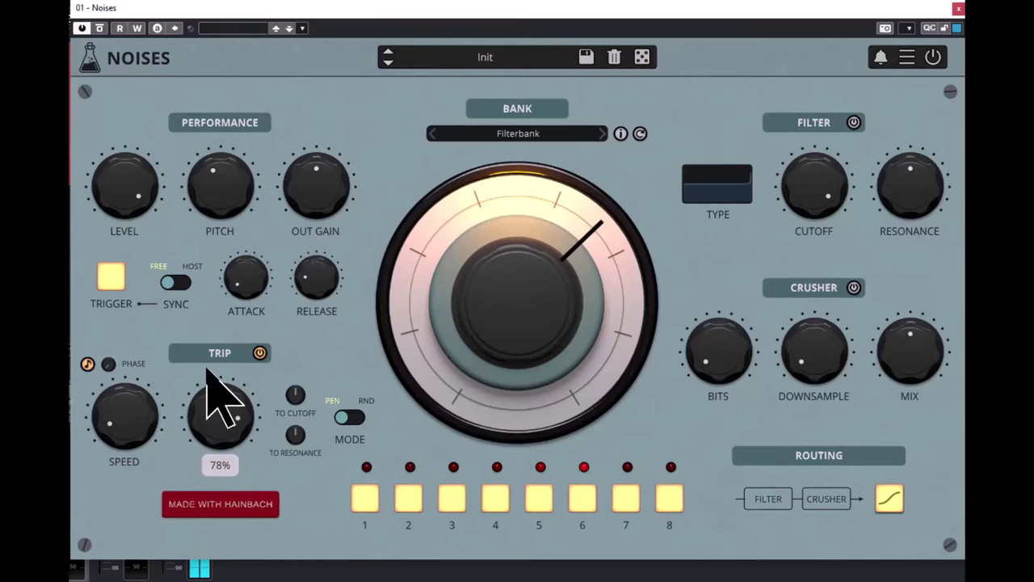
# Speed up the Trip movement considerably and readjust Fuzzy to a high amount.
pyautogui.moveTo(206, 372); pyautogui.dragTo(234, 489)
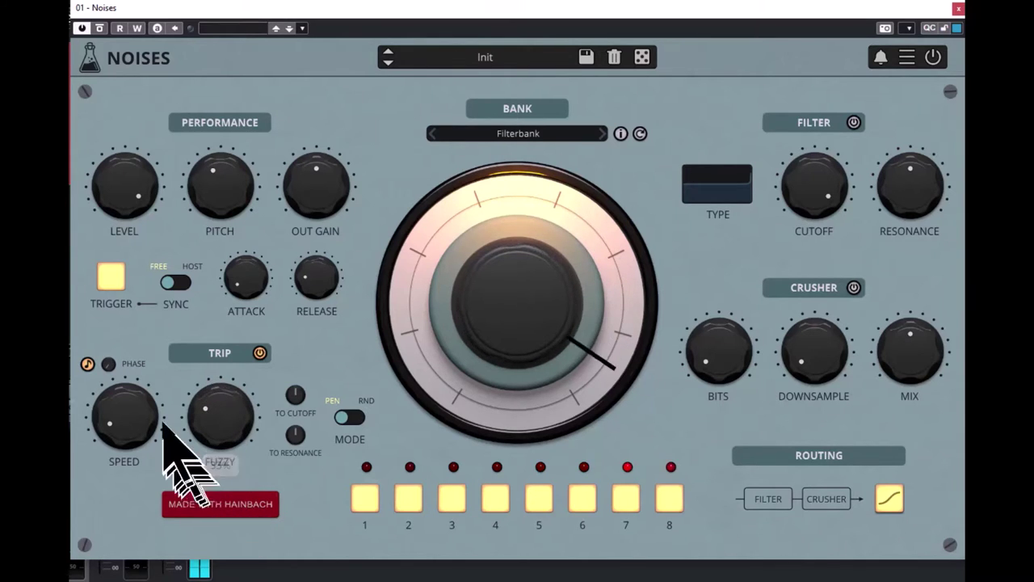
pyautogui.moveTo(134, 403); pyautogui.dragTo(130, 354)
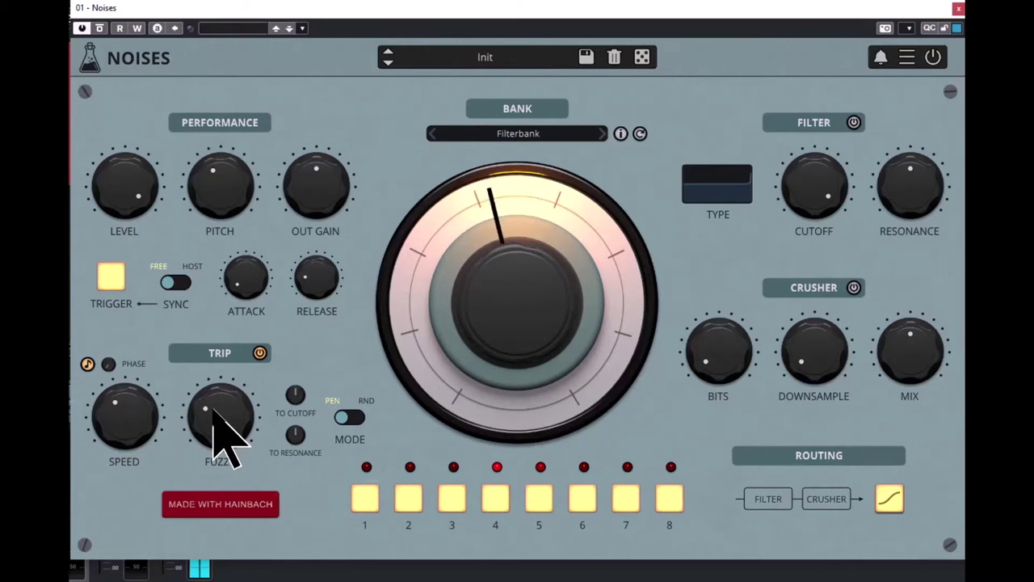
pyautogui.moveTo(213, 414); pyautogui.dragTo(139, 280)
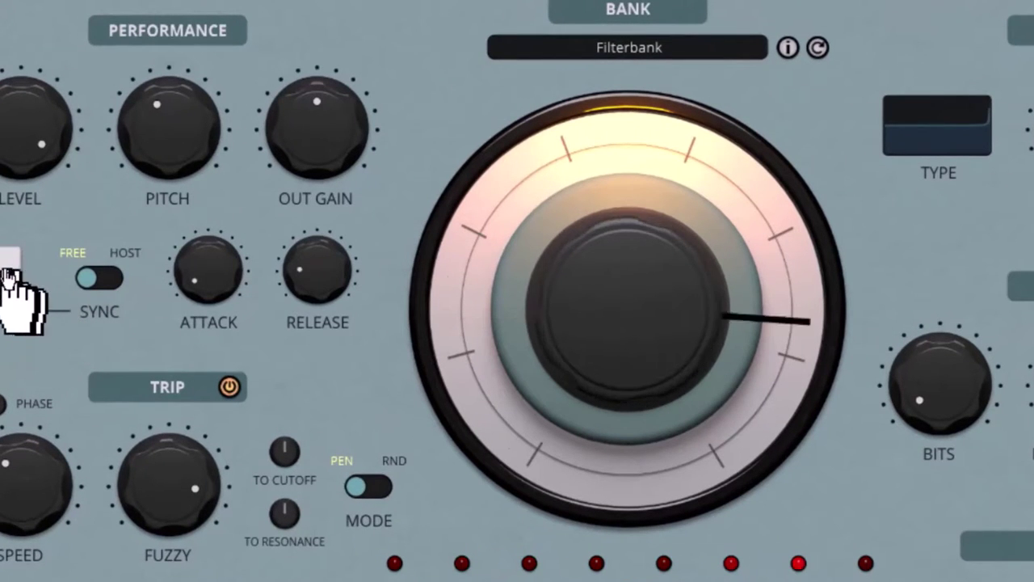
# With the sound triggered, lower the performance pitch to about -21 st and raise it partway again, ending with the trigger off.
pyautogui.click(10, 275)
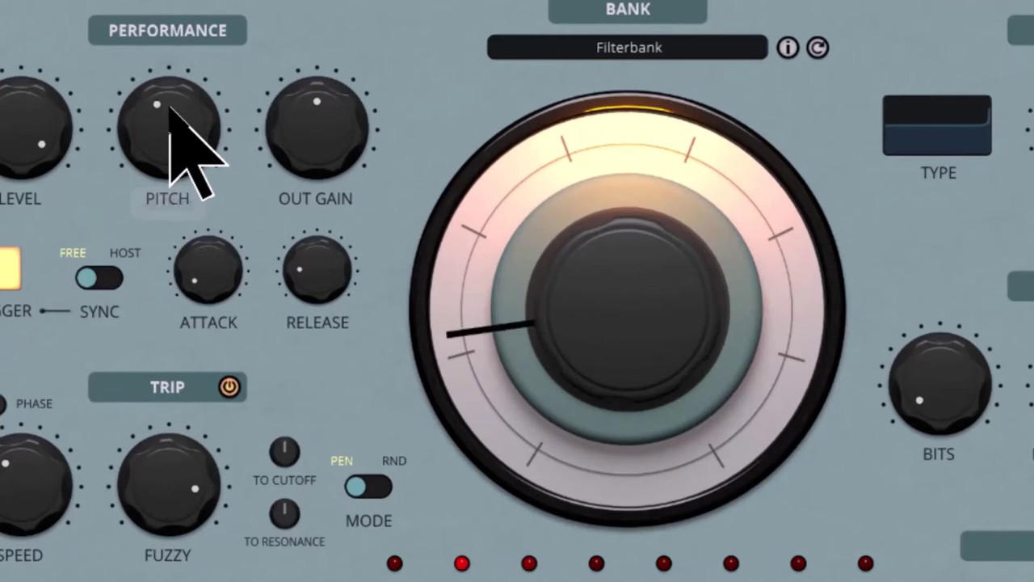
pyautogui.moveTo(170, 107); pyautogui.dragTo(192, 204)
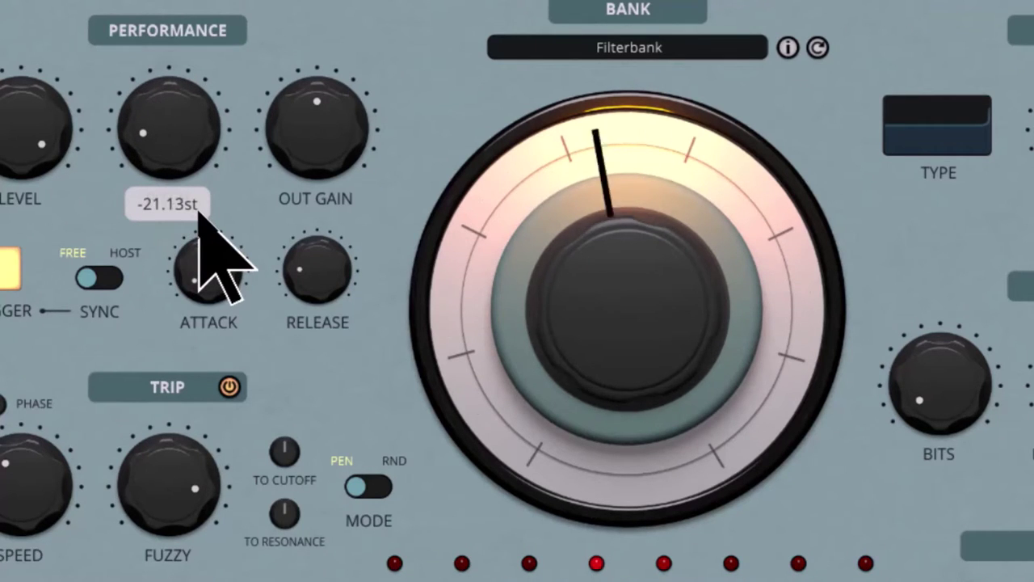
pyautogui.moveTo(199, 215); pyautogui.dragTo(168, 152)
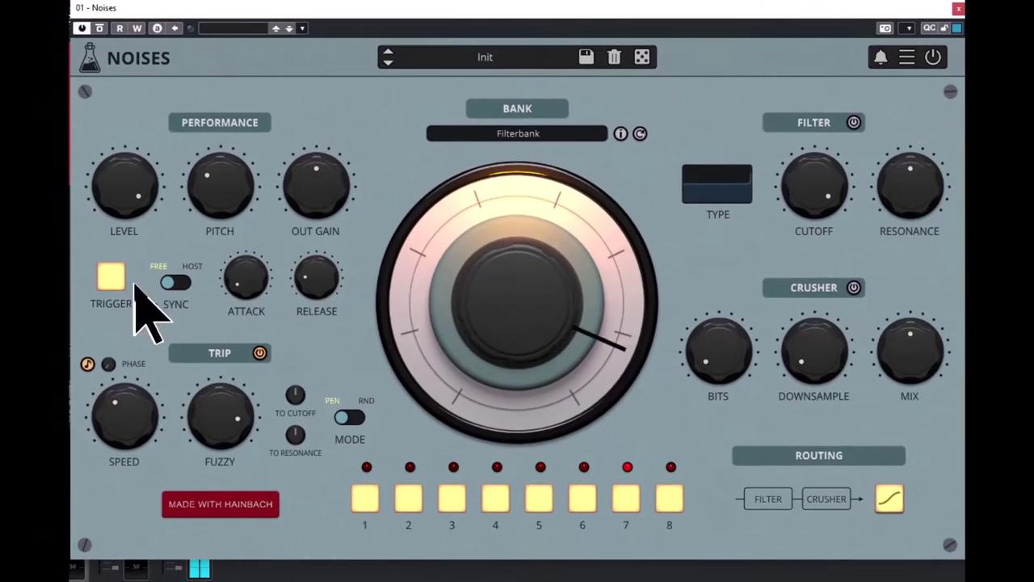
pyautogui.click(70, 277)
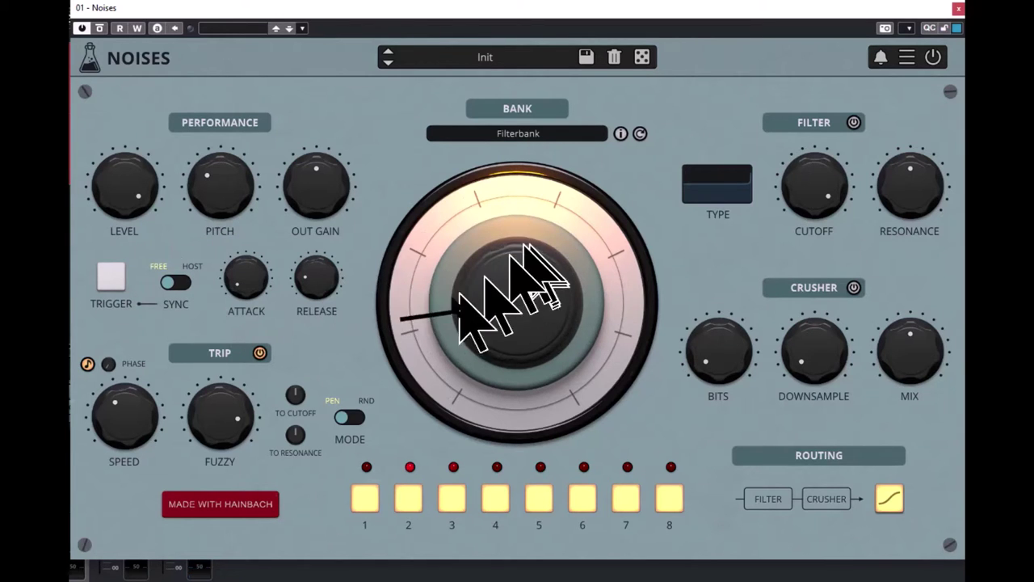
# Slow the Trip speed down to near its slowest setting.
pyautogui.moveTo(134, 402)
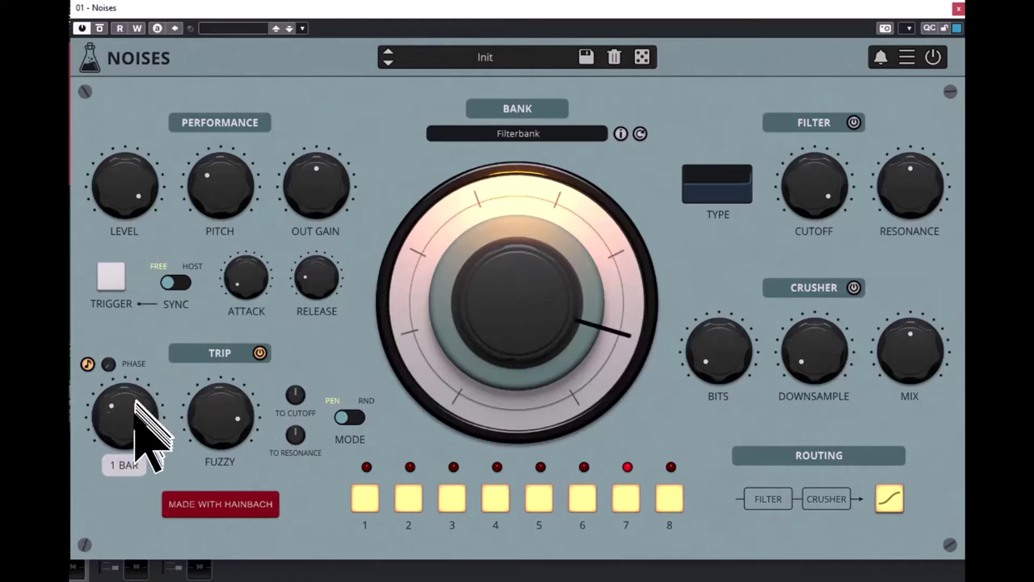
pyautogui.moveTo(134, 403); pyautogui.dragTo(129, 430)
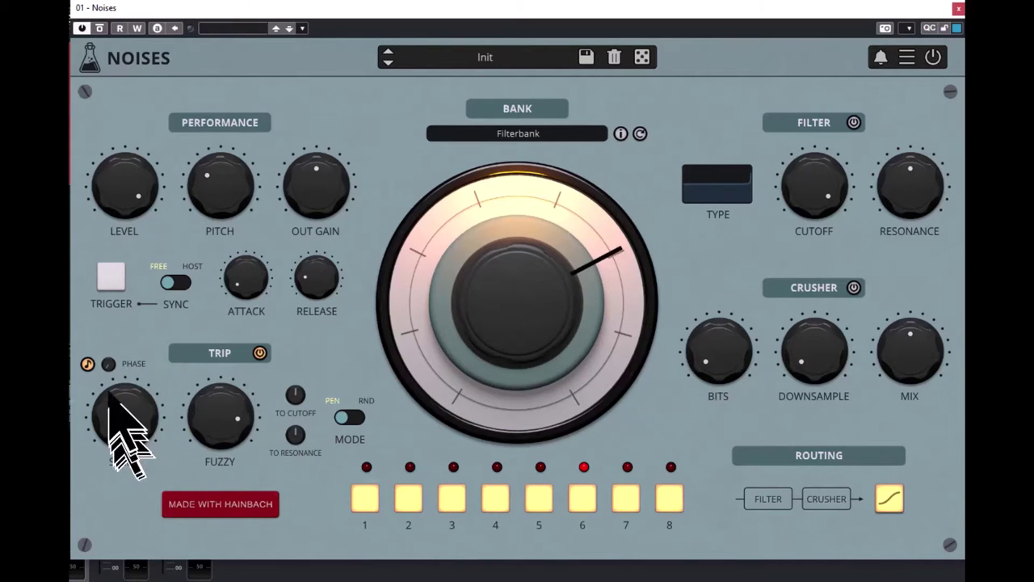
pyautogui.moveTo(129, 400); pyautogui.dragTo(129, 424)
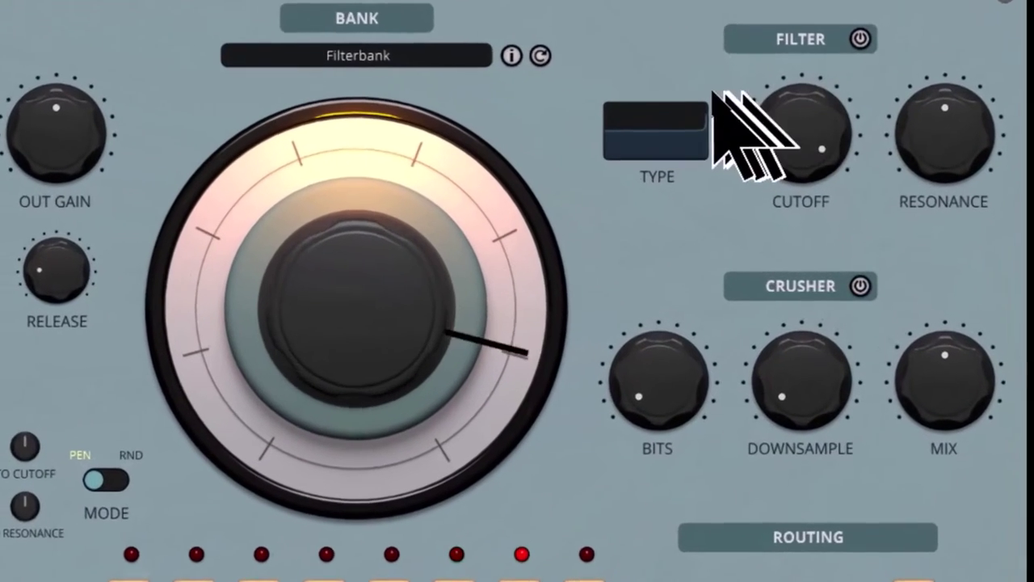
# Examine the filter types on offer, from LowPass to Notch, and close the list without choosing another.
pyautogui.click(676, 129)
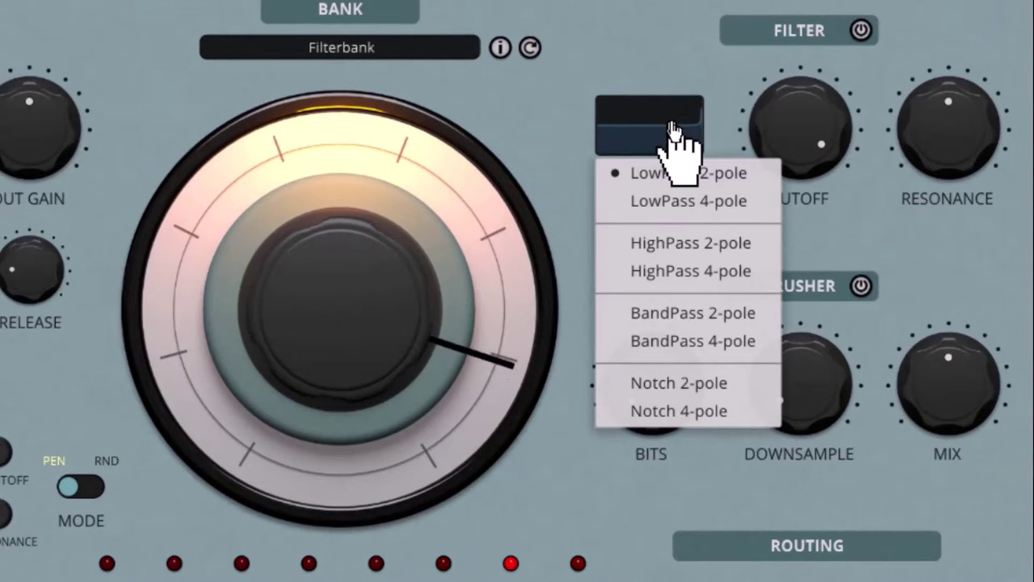
pyautogui.click(719, 16)
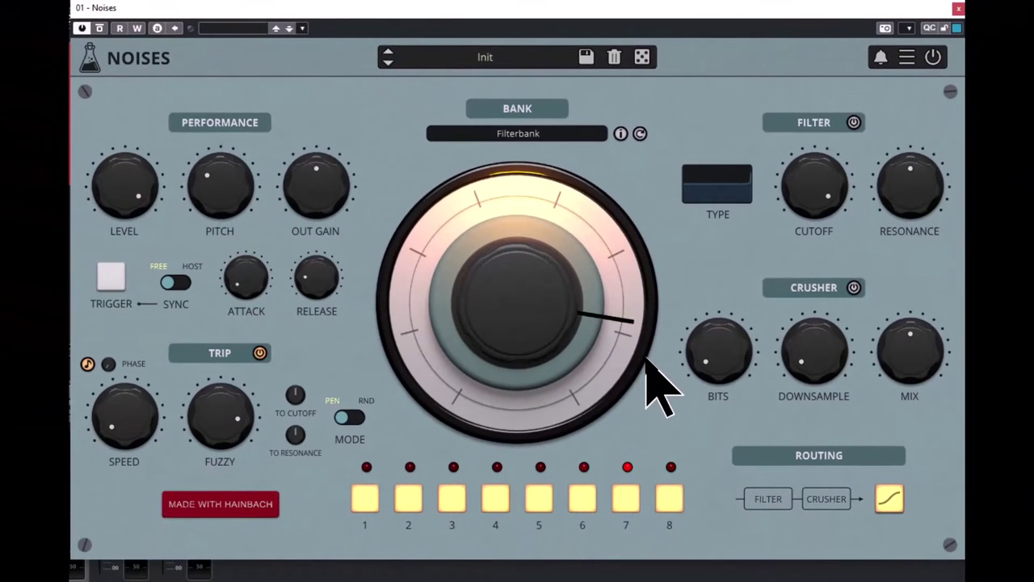
pyautogui.moveTo(647, 352); pyautogui.dragTo(554, 184)
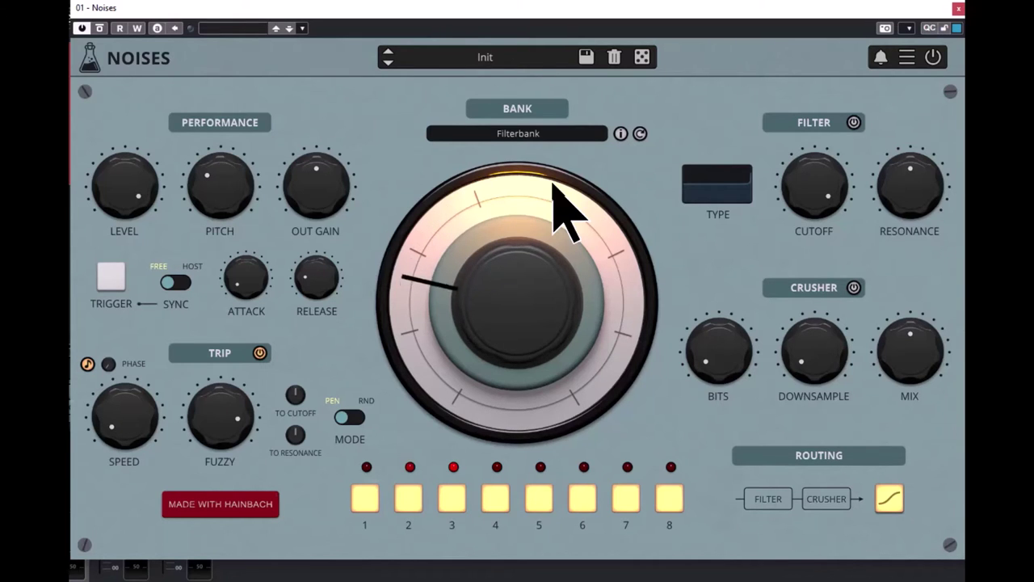
# Load the Drum Drones bank and trigger its sound.
pyautogui.click(524, 137)
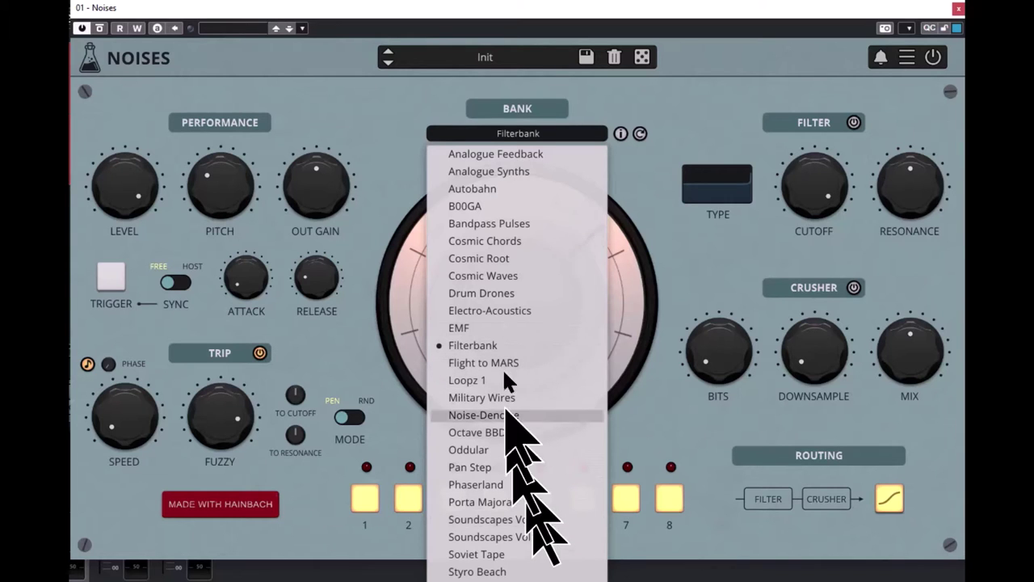
pyautogui.click(527, 296)
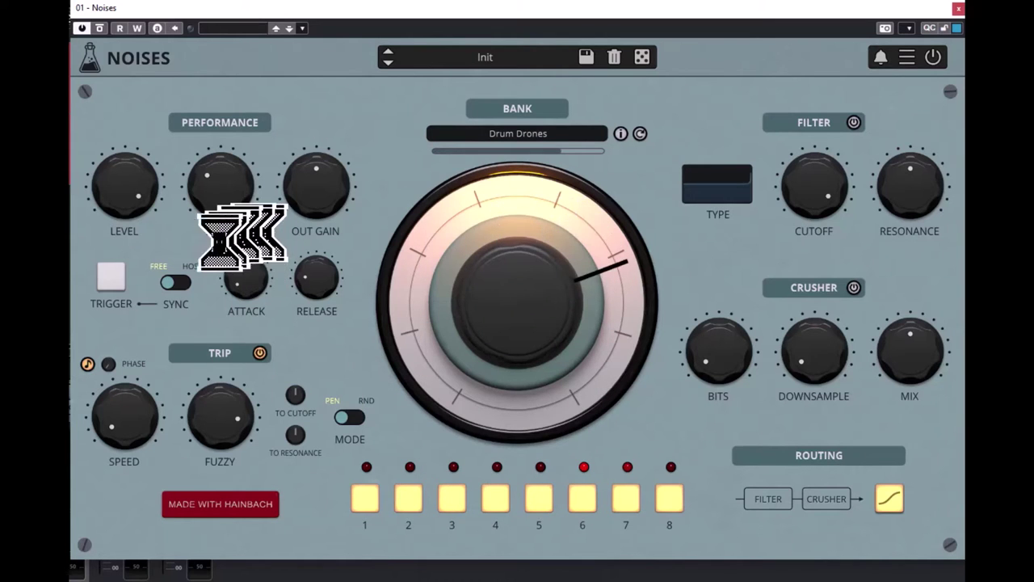
pyautogui.click(118, 281)
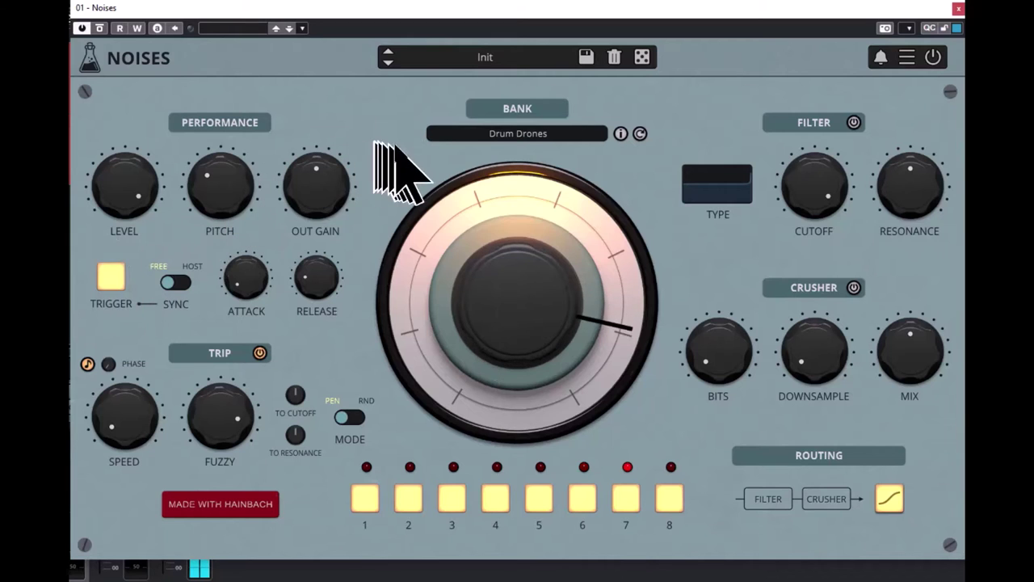
# Switch the sound bank to Autobahn while playback continues.
pyautogui.click(529, 135)
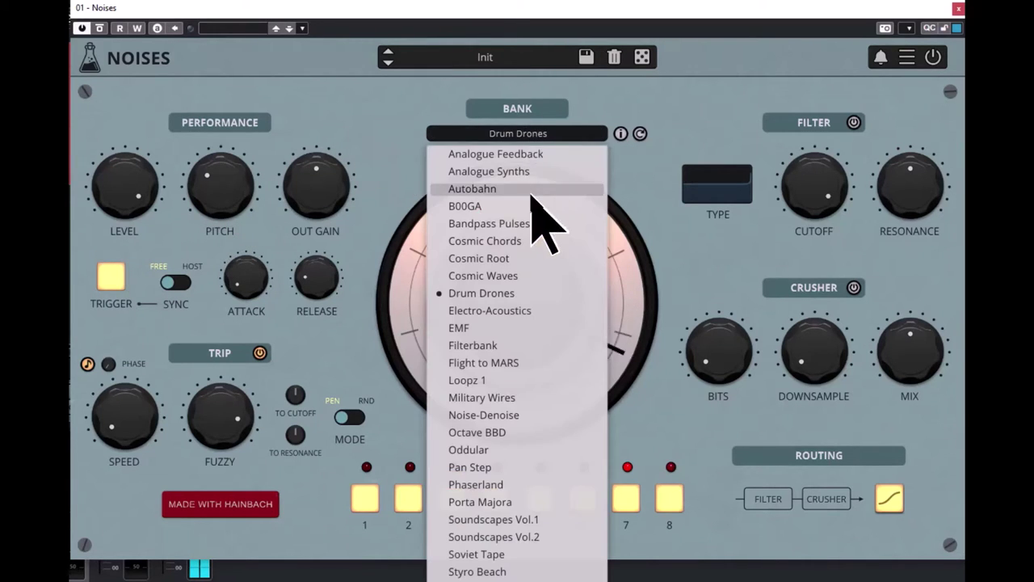
pyautogui.click(532, 194)
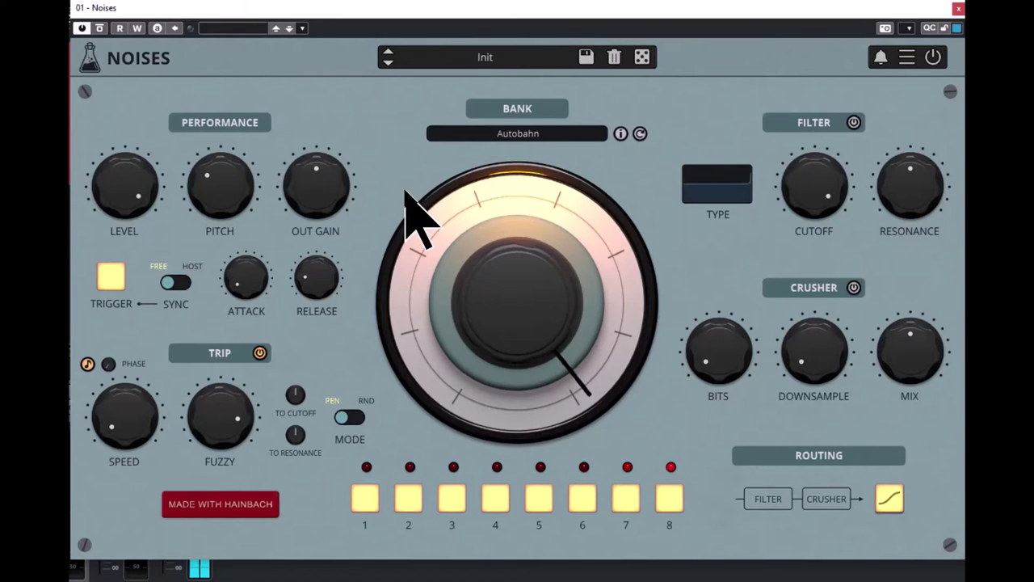
# Switch the sound bank to Phaserland.
pyautogui.click(540, 135)
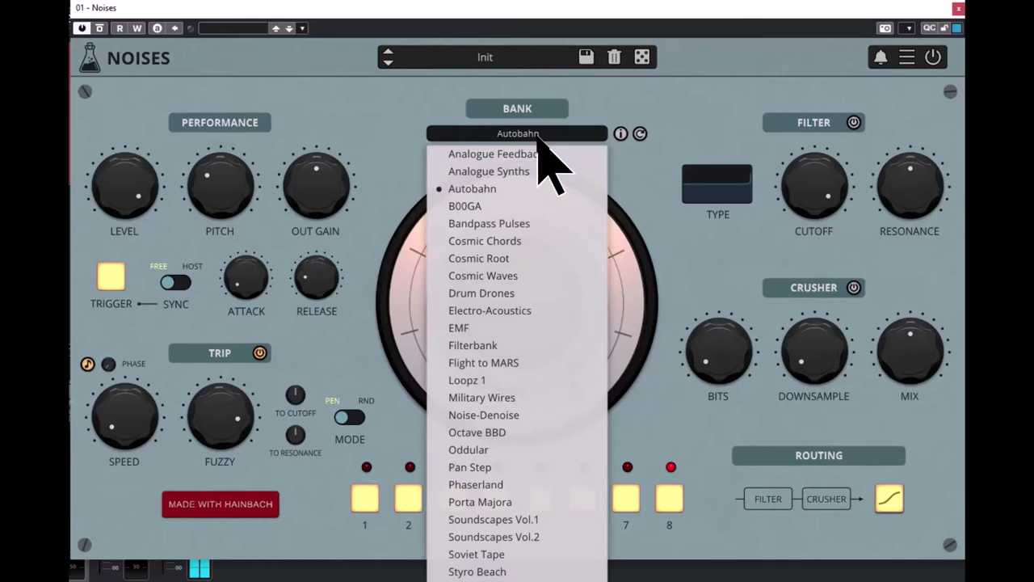
pyautogui.click(540, 485)
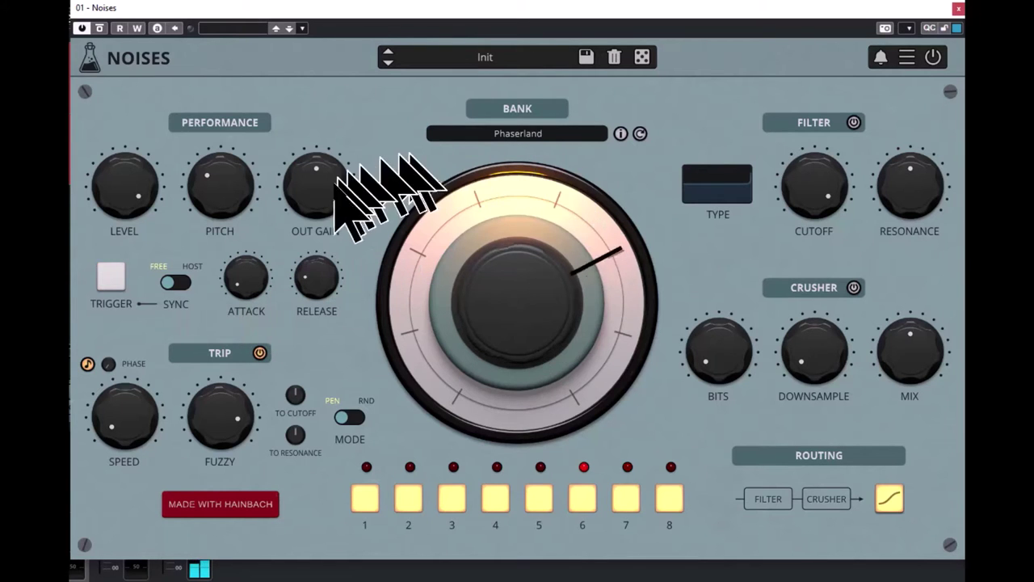
# Load the factory preset Pinger Swing from the Rhythmic Pulses category.
pyautogui.click(517, 63)
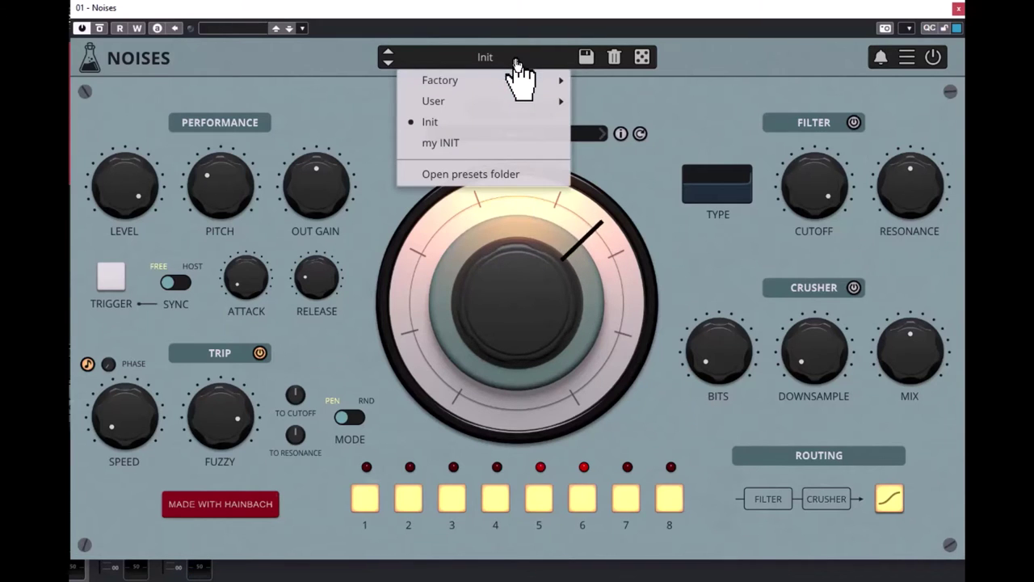
pyautogui.moveTo(525, 75)
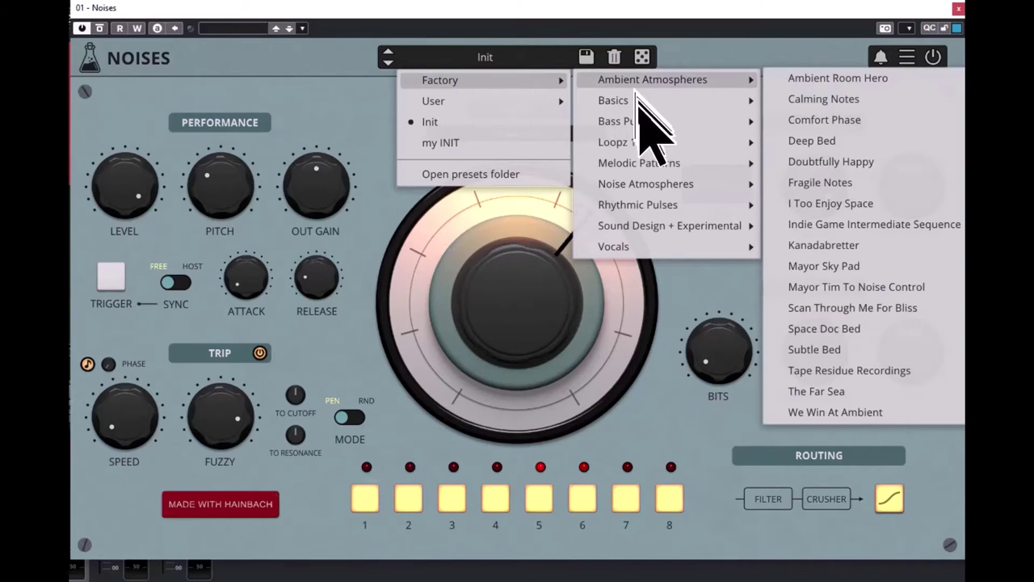
pyautogui.moveTo(659, 139)
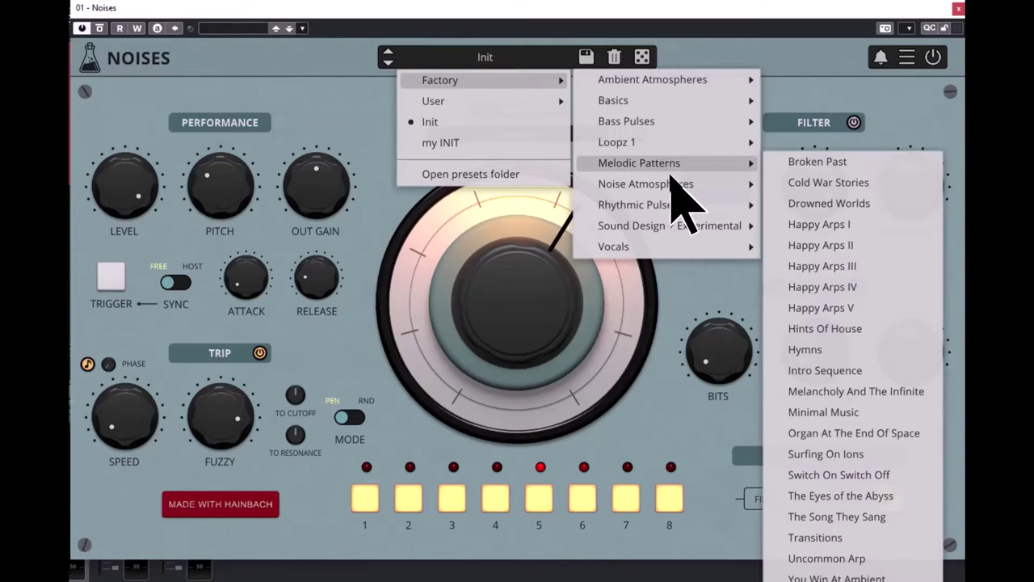
pyautogui.moveTo(671, 176)
pyautogui.moveTo(718, 207)
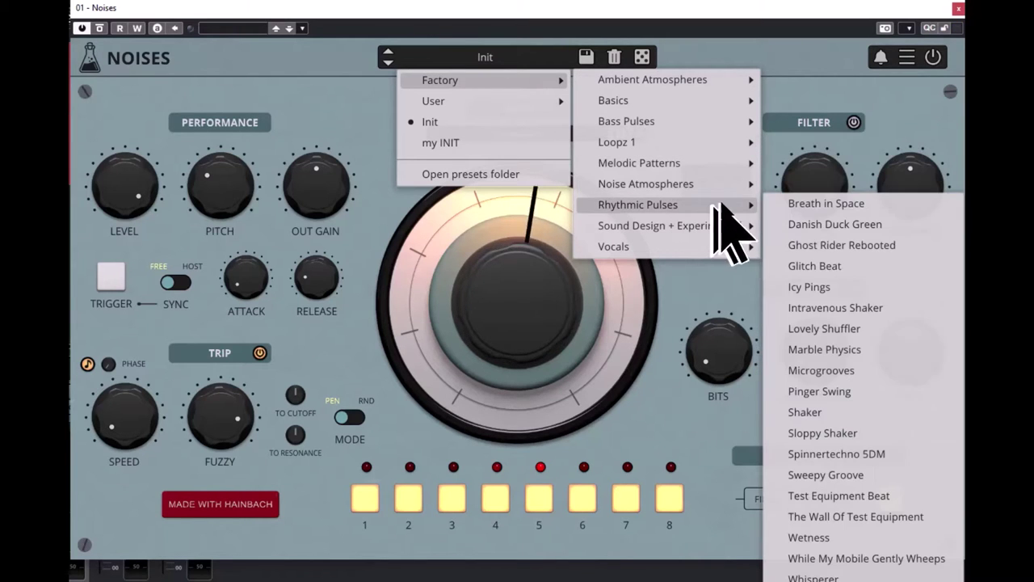
pyautogui.click(841, 391)
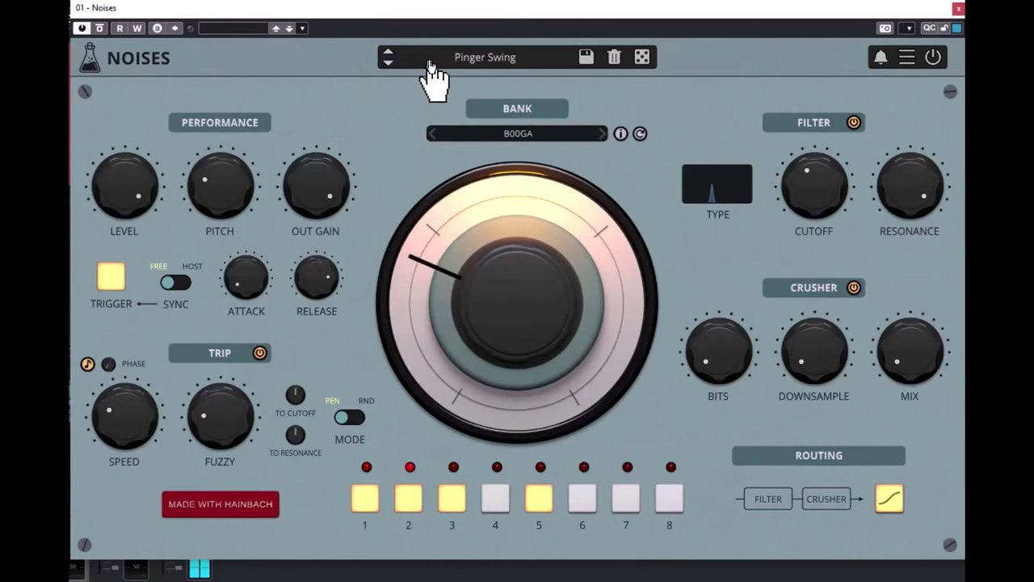
# Step forward through the presets Shaker, Sloppy Shaker and Spinnertechno 5DM to Sweepy Groove, and stop its playback.
pyautogui.click(388, 63)
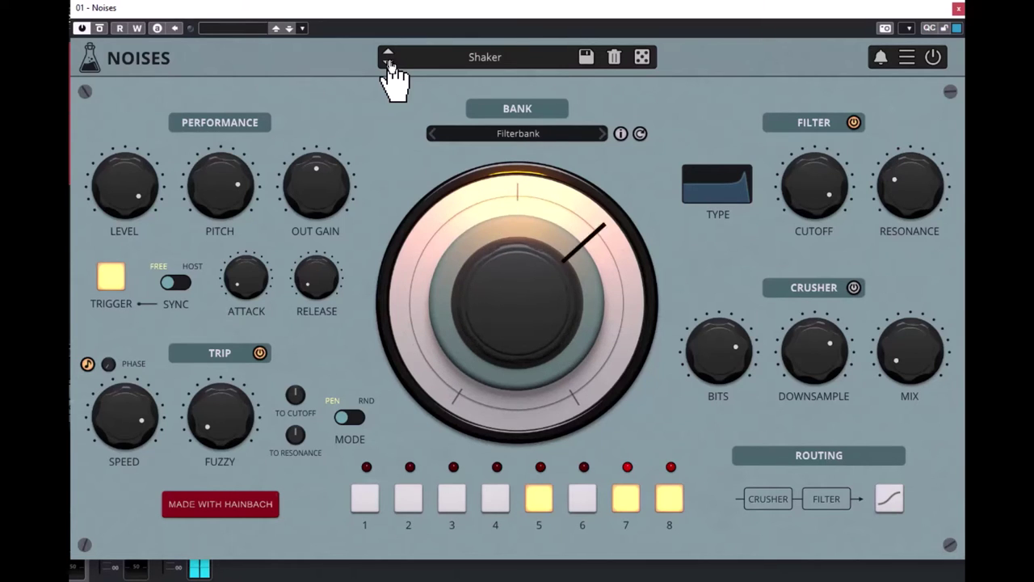
pyautogui.click(389, 63)
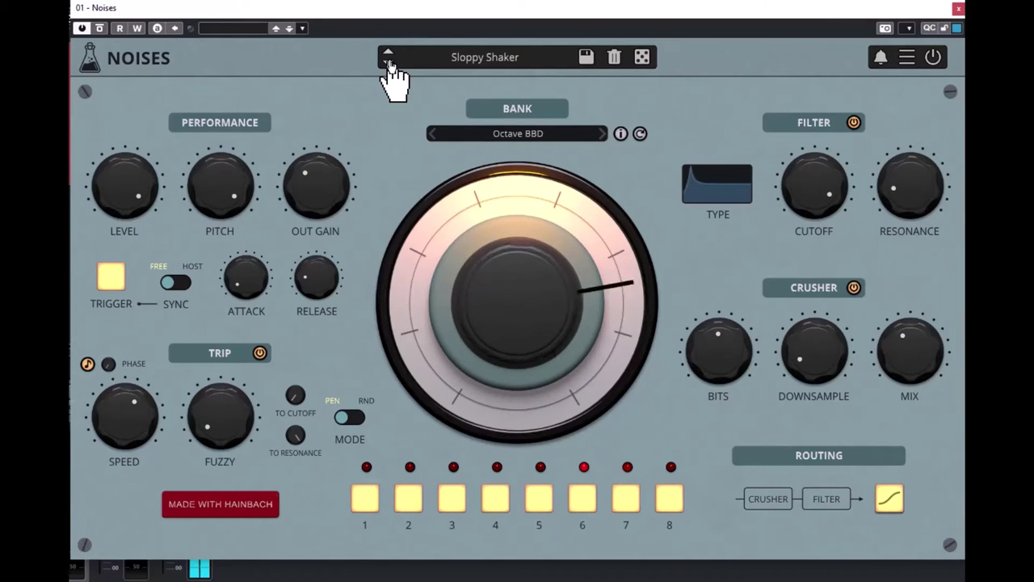
pyautogui.click(389, 63)
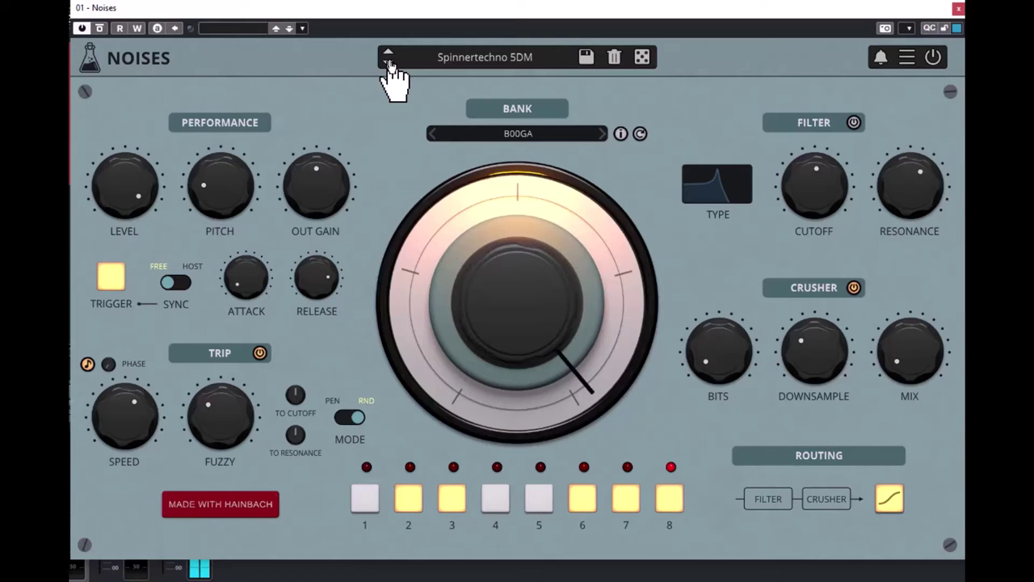
pyautogui.click(388, 62)
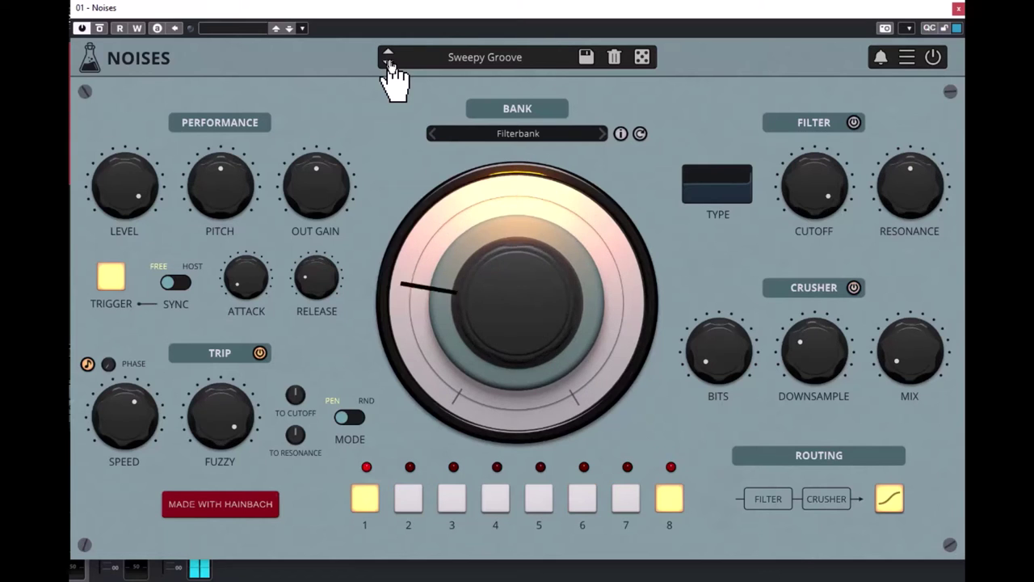
pyautogui.click(111, 283)
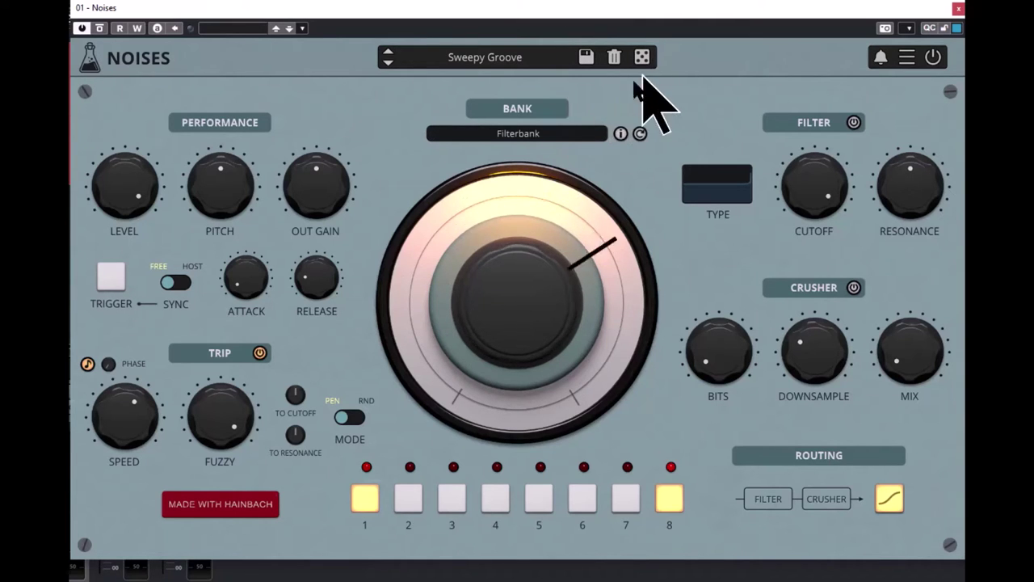
# Retrigger the Sweepy Groove sound and randomize the patch eight times while it plays, stopping playback at the end.
pyautogui.click(110, 278)
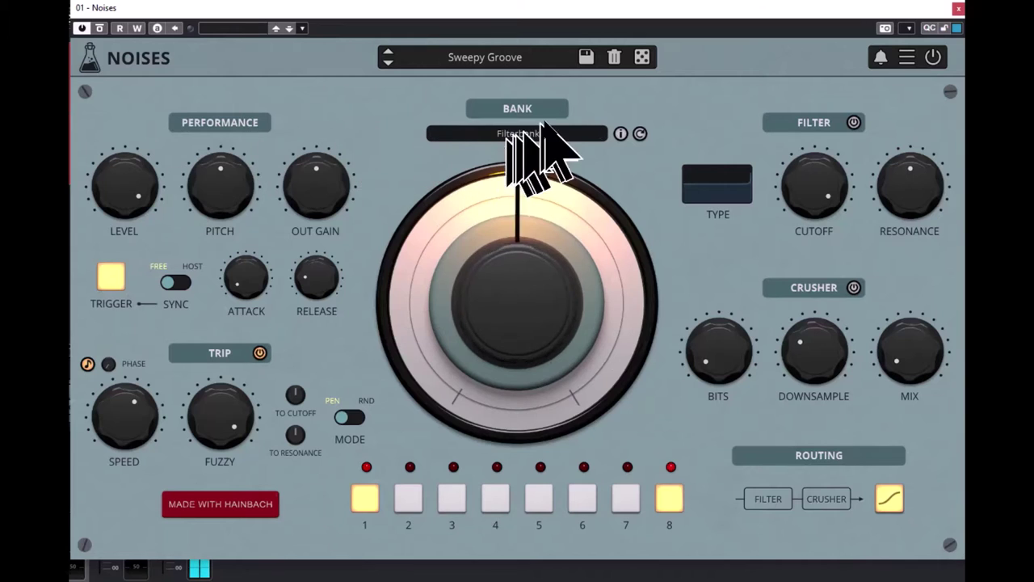
pyautogui.click(640, 60)
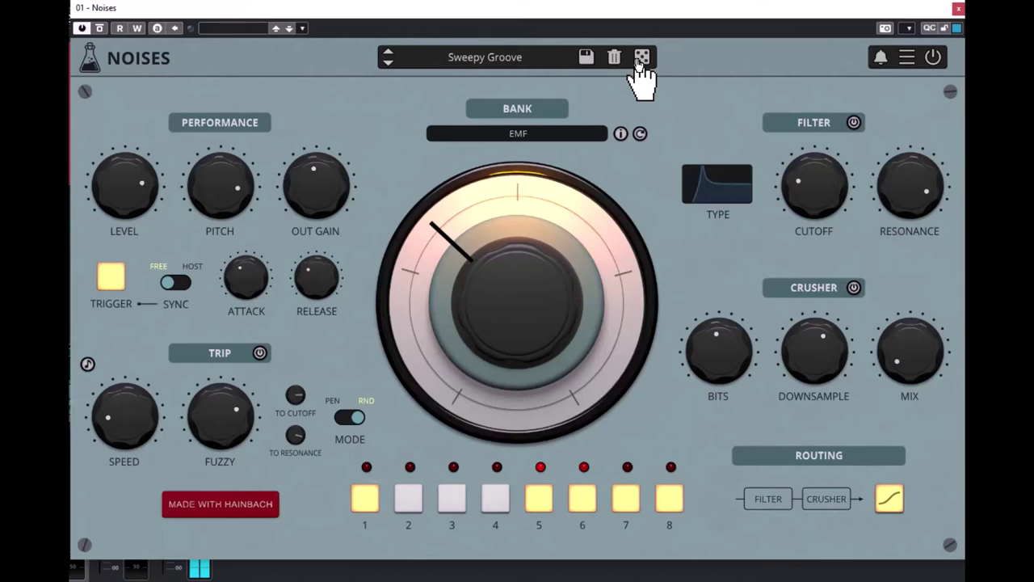
pyautogui.click(640, 58)
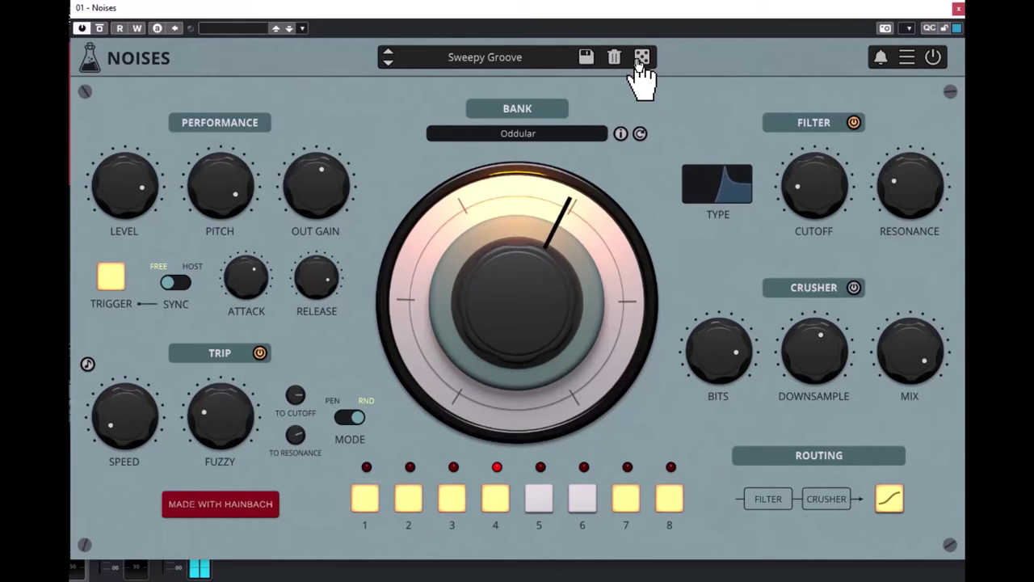
pyautogui.click(641, 58)
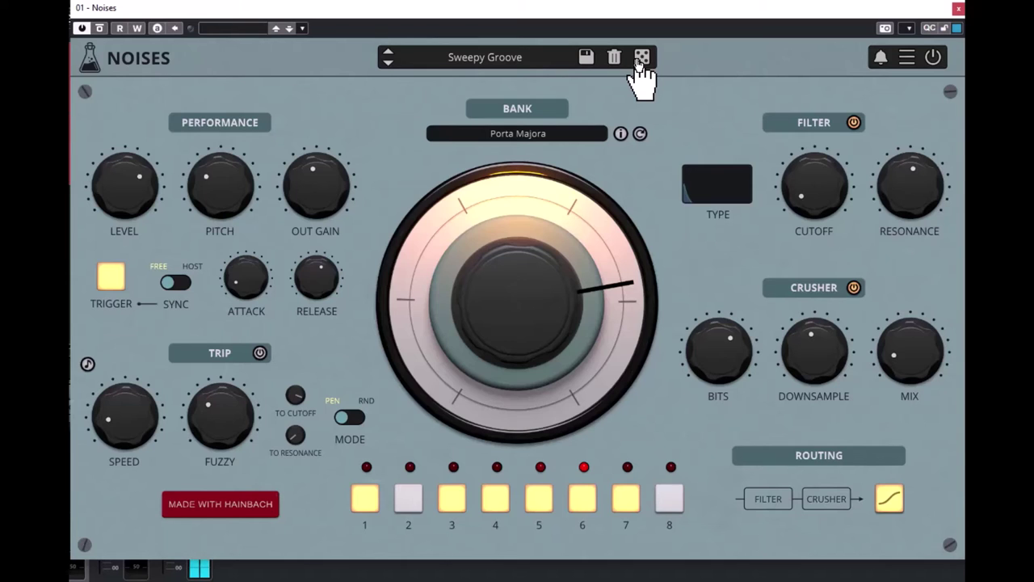
pyautogui.click(639, 62)
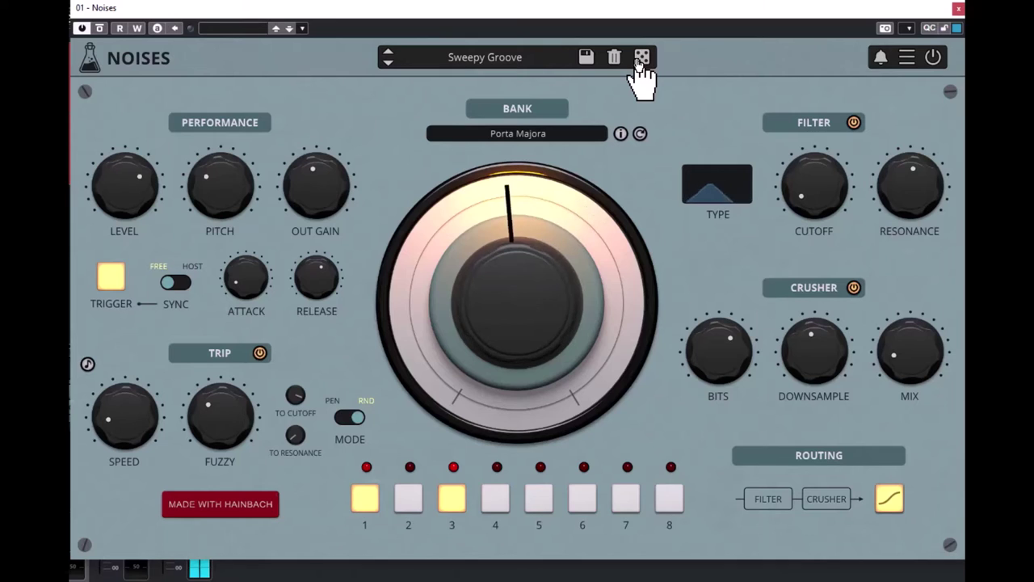
pyautogui.click(639, 63)
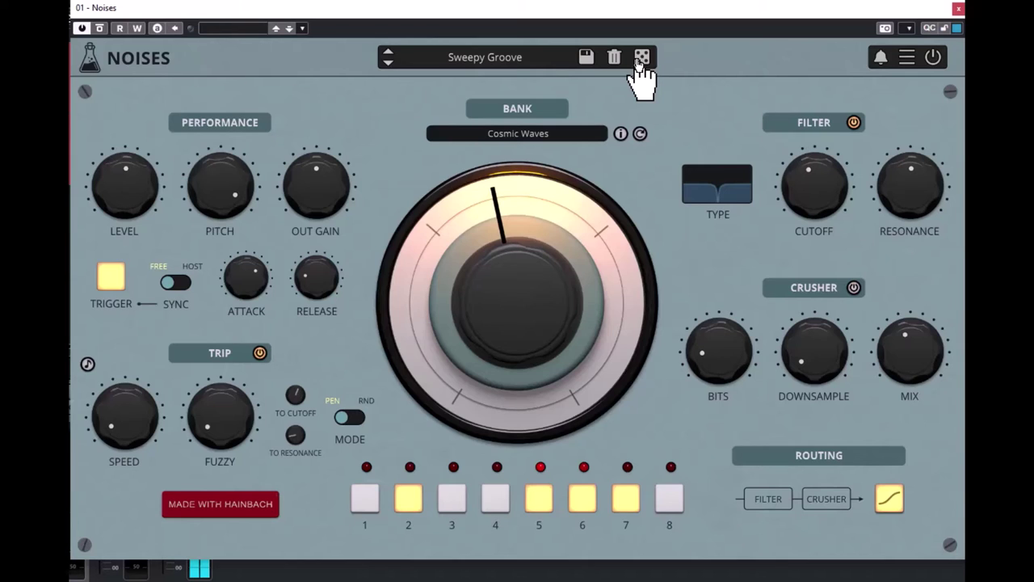
pyautogui.click(639, 63)
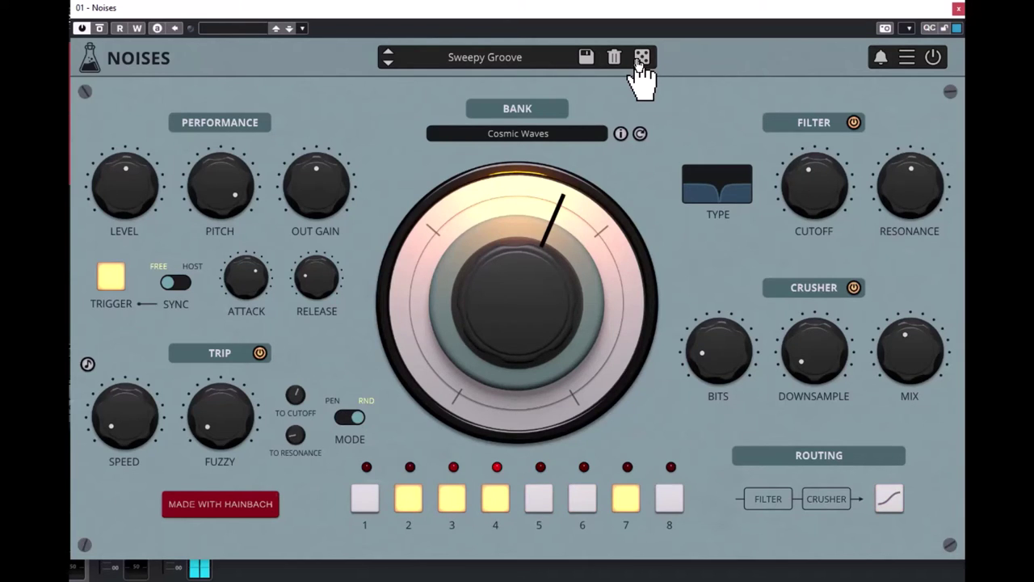
pyautogui.click(640, 63)
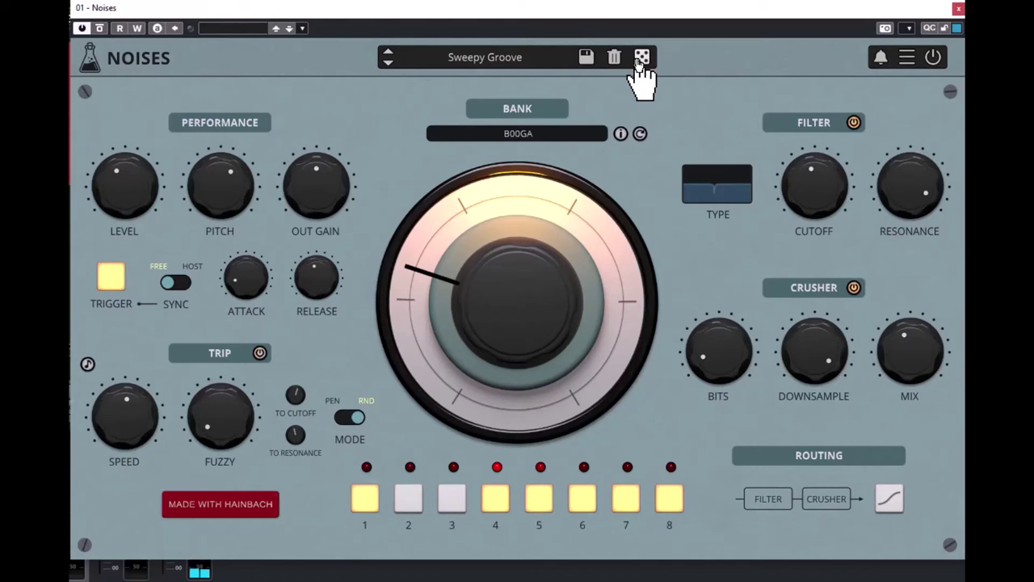
pyautogui.click(639, 61)
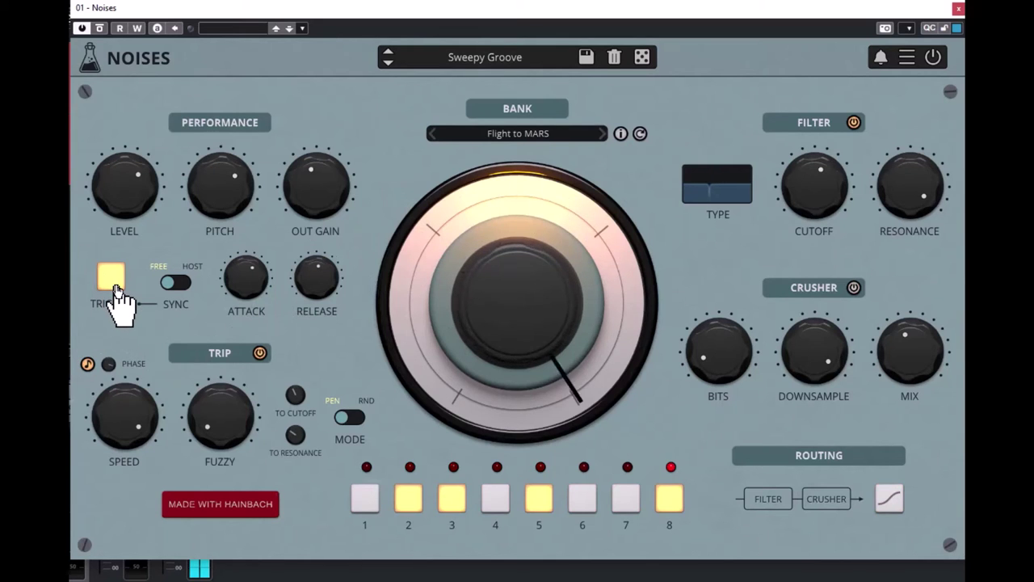
pyautogui.click(113, 289)
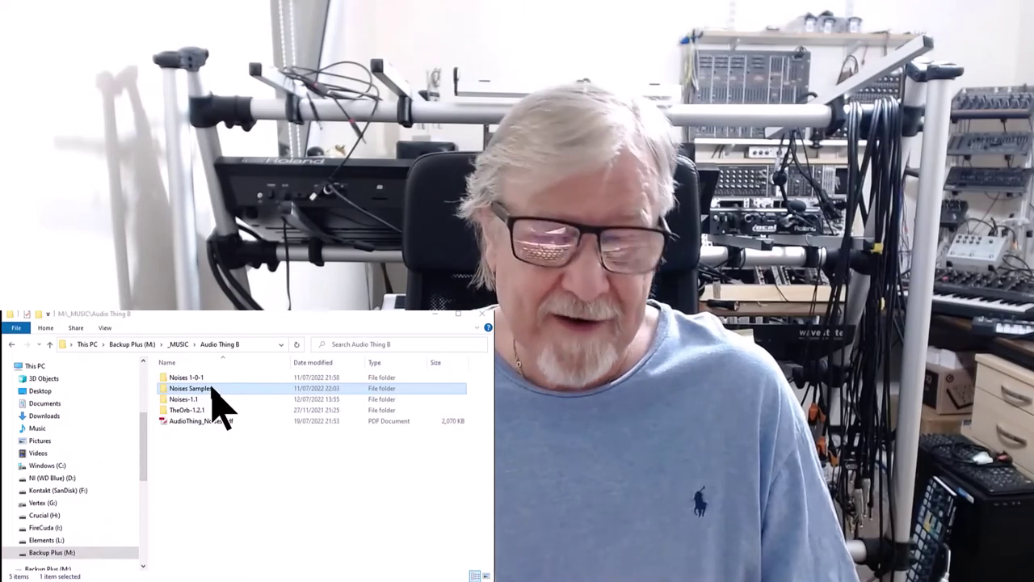
# Switch to File Explorer, open the Noises Samples folder and look through its sample bank subfolders.
pyautogui.doubleClick(212, 388)
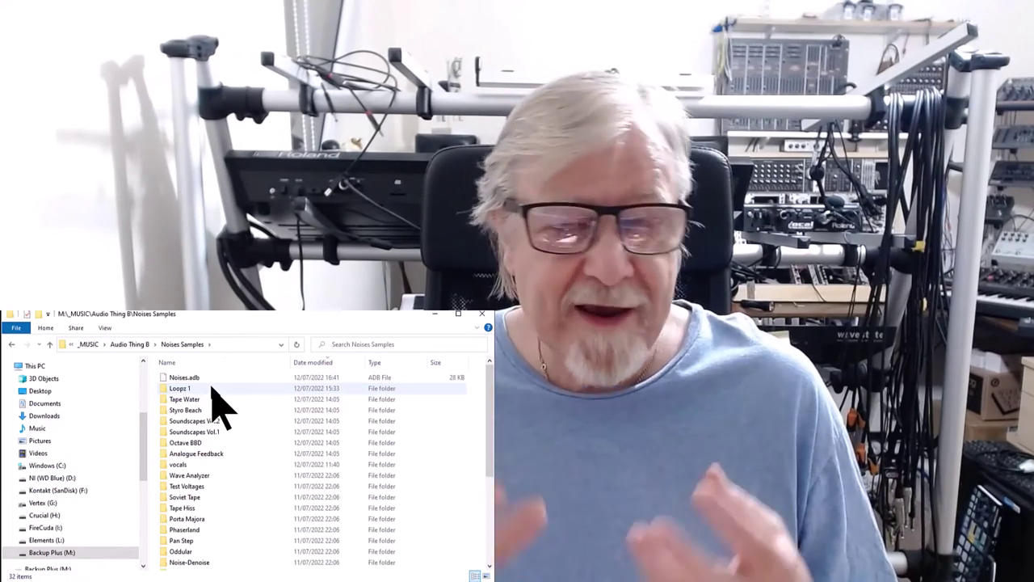
pyautogui.click(212, 389)
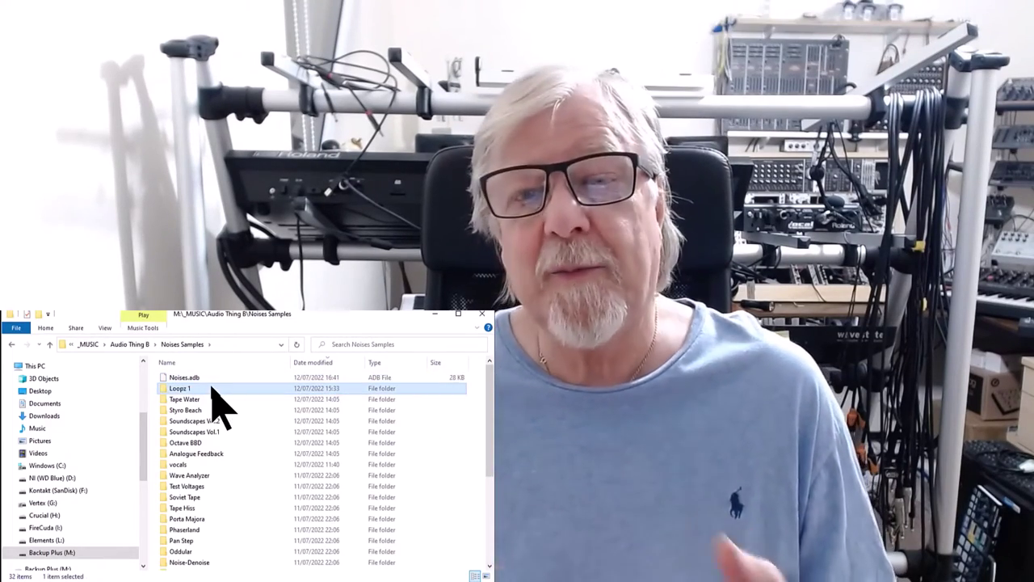
pyautogui.press('Down')
pyautogui.press('Down')
pyautogui.press('Down')
pyautogui.press('Down')
pyautogui.press('Down')
pyautogui.press('Down')
pyautogui.press('Down')
pyautogui.press('Down')
pyautogui.press('Down')
pyautogui.press('Down')
pyautogui.press('Down')
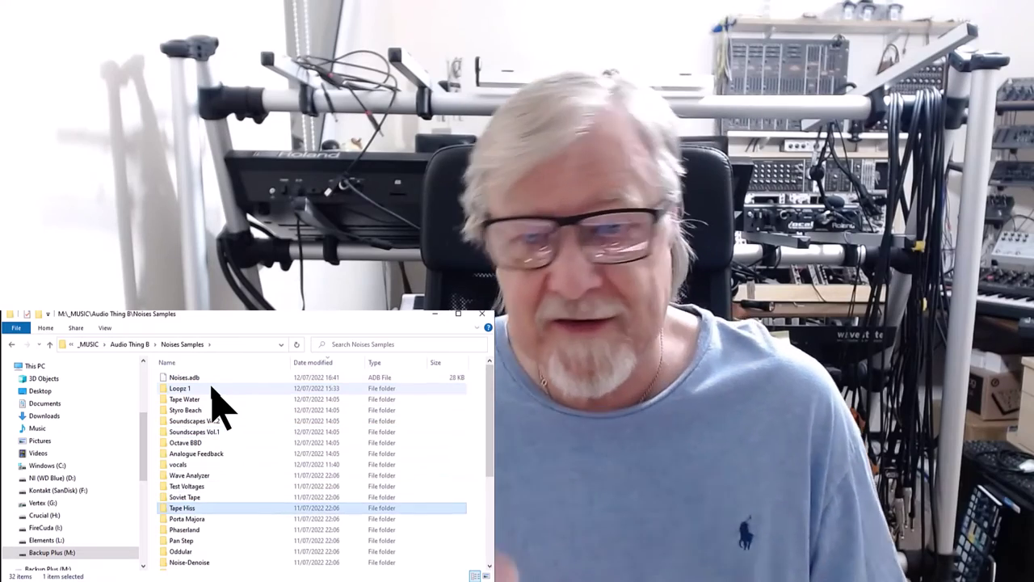
pyautogui.press('Down')
pyautogui.press('Down')
pyautogui.press('Down')
pyautogui.press('Down')
pyautogui.press('Down')
pyautogui.press('Down')
pyautogui.press('Down')
pyautogui.press('Down')
pyautogui.press('Down')
pyautogui.press('Down')
pyautogui.press('Down')
pyautogui.press('Down')
pyautogui.press('Down')
pyautogui.press('Down')
pyautogui.press('Down')
pyautogui.press('Down')
pyautogui.press('Down')
pyautogui.press('Down')
pyautogui.press('Down')
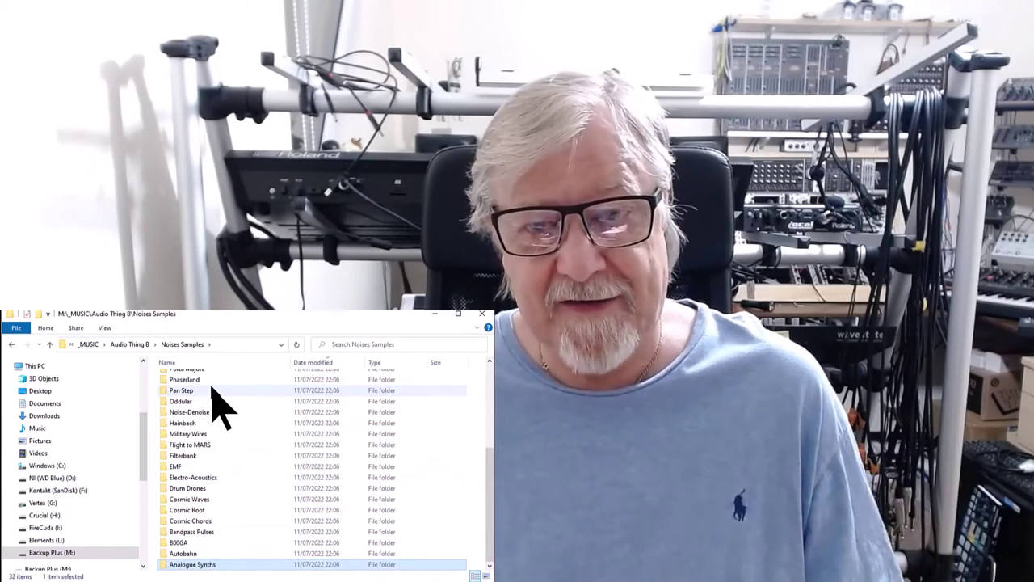
pyautogui.press('Up')
pyautogui.press('Up')
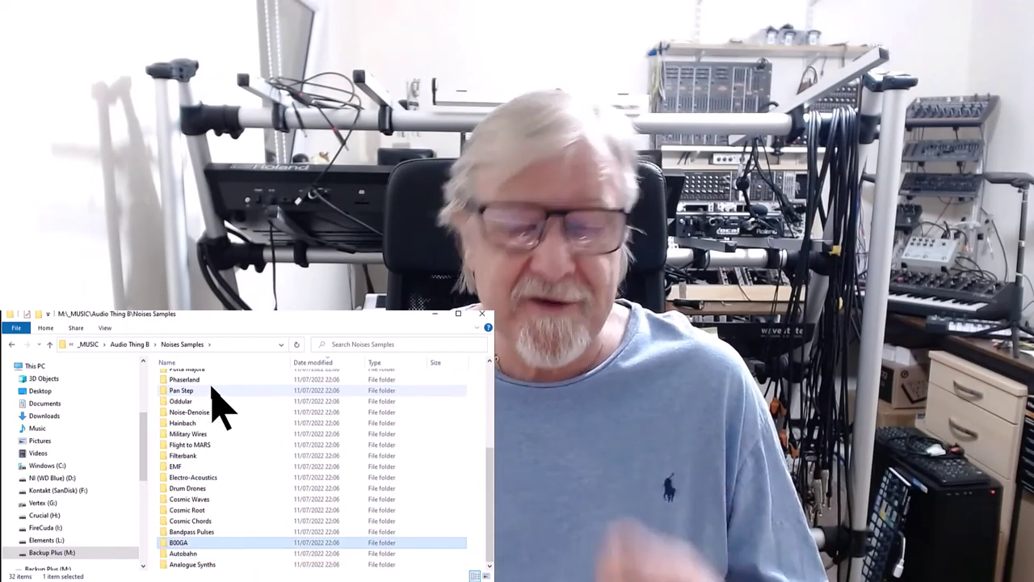
pyautogui.press('Up')
pyautogui.press('Up')
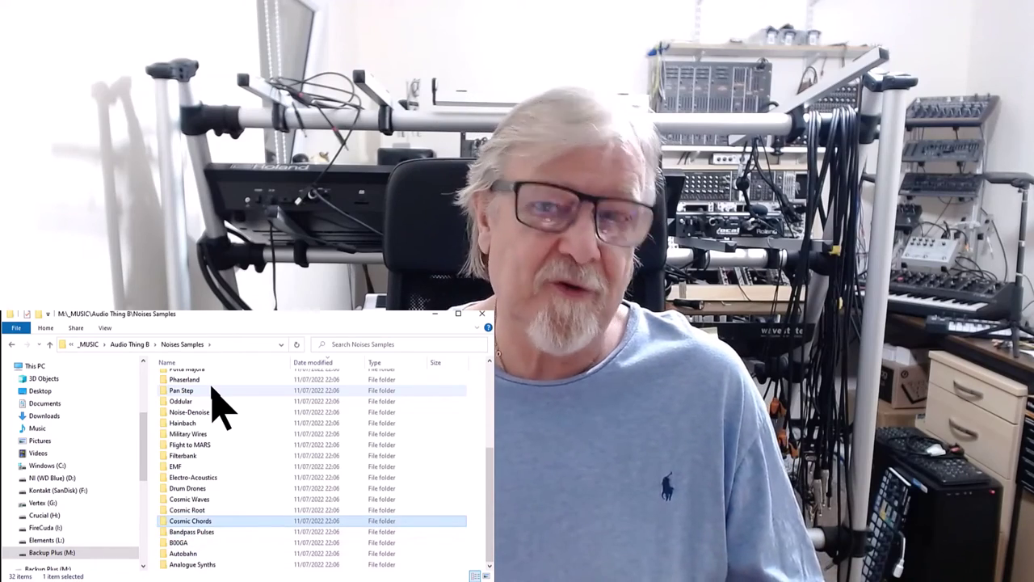
pyautogui.press('Up')
pyautogui.press('Up')
pyautogui.press('Up')
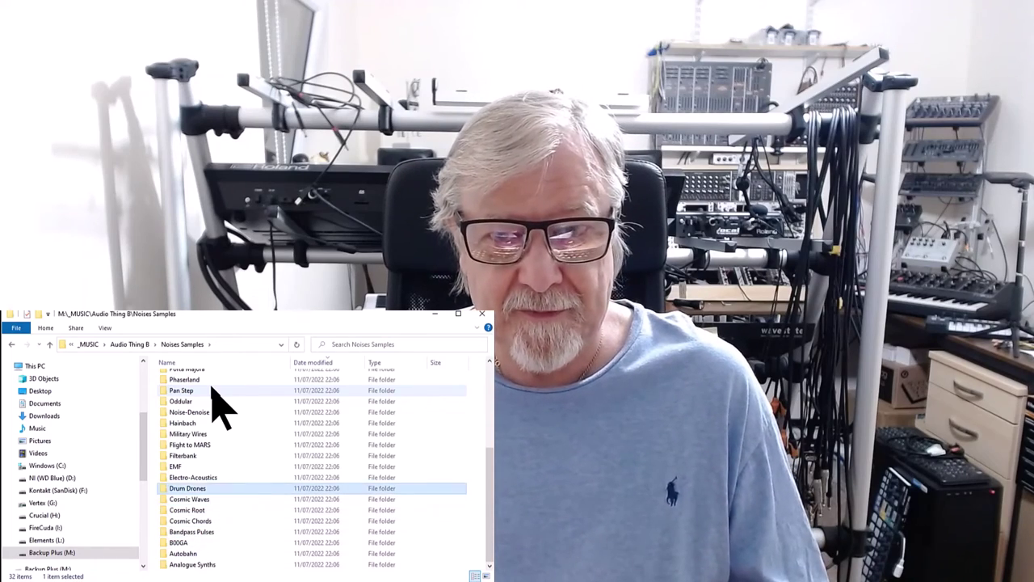